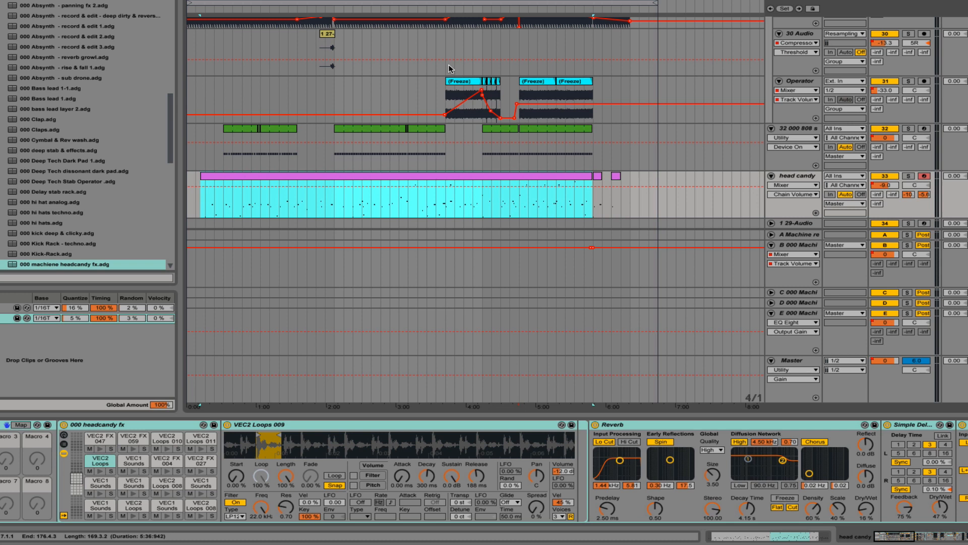
Step: Play the arrangement to hear the head candy track within the full mix
click(802, 180)
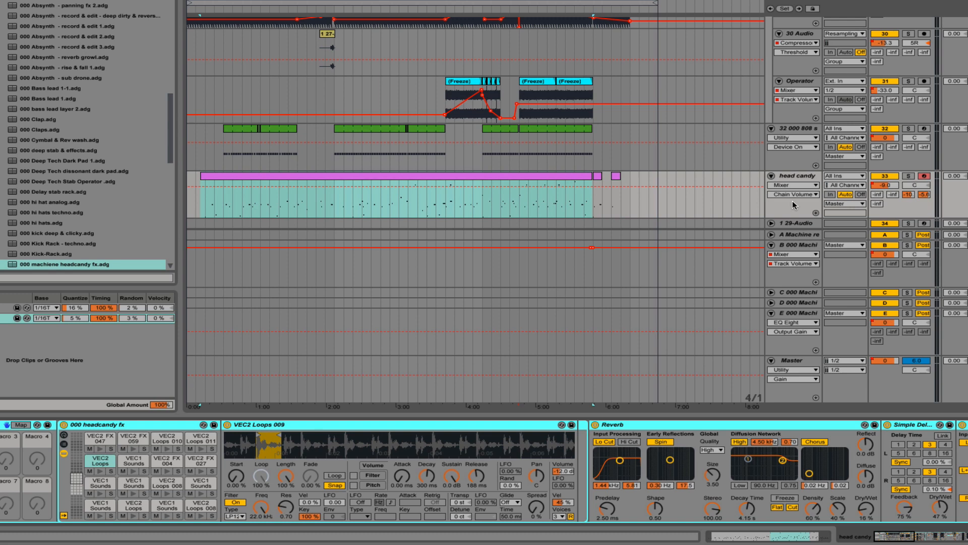
click(790, 122)
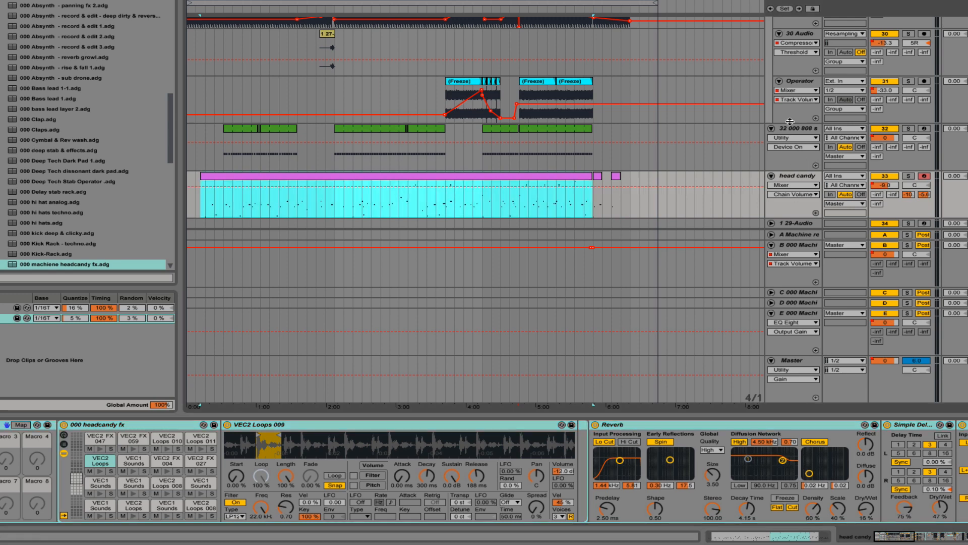
key(space)
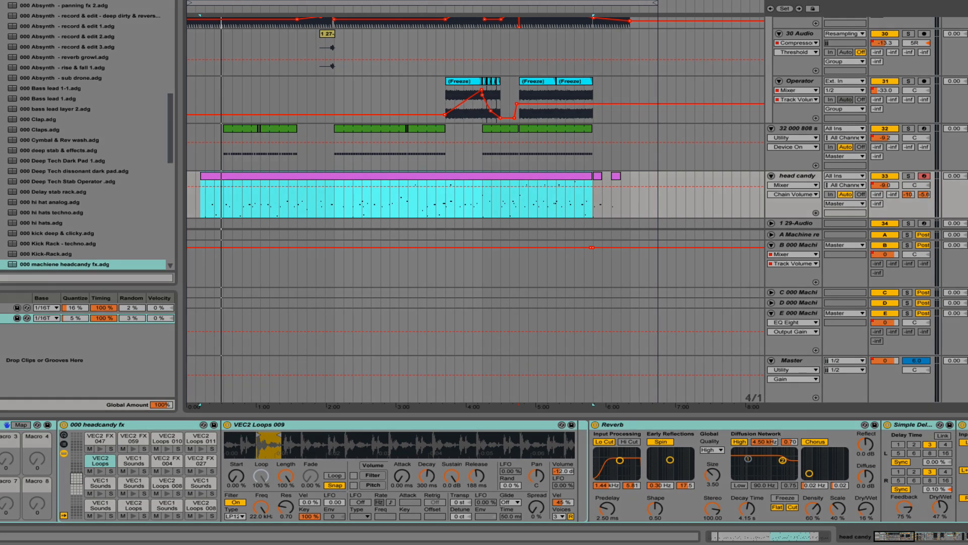
Step: Solo the head candy track and play it from about 0:47 in the arrangement
click(909, 176)
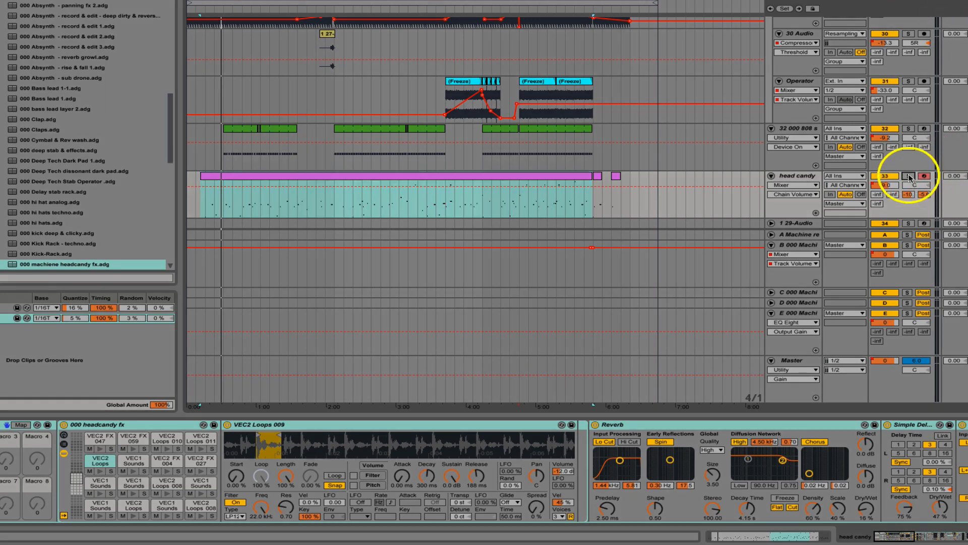
click(241, 213)
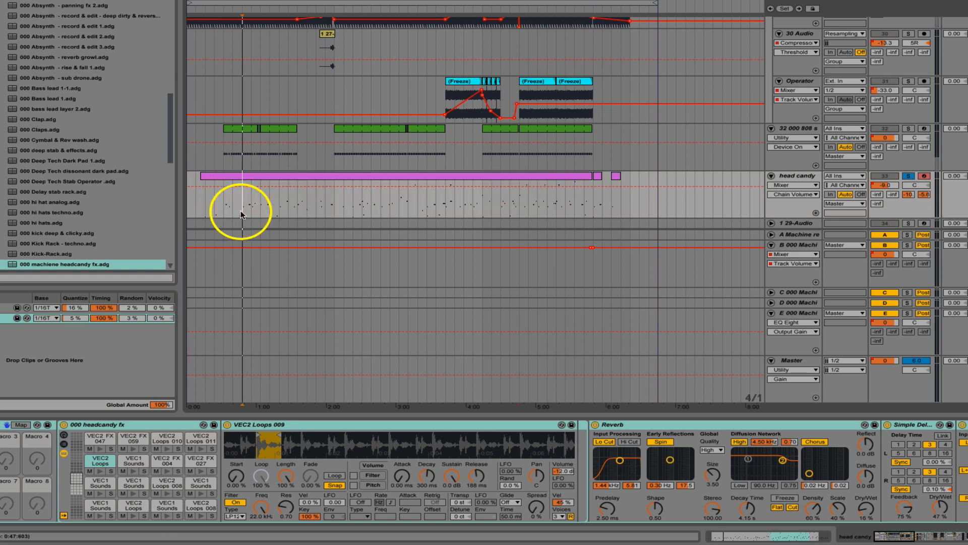
key(space)
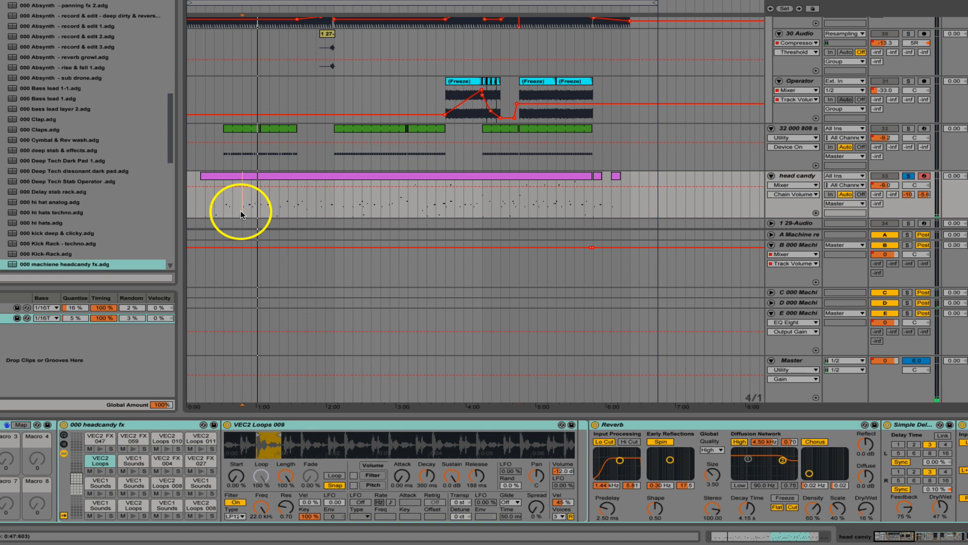
Step: Bypass the Reverb, Simple Delay, Repetitor II and first Audio Effect Rack on the head candy track
double_click(793, 177)
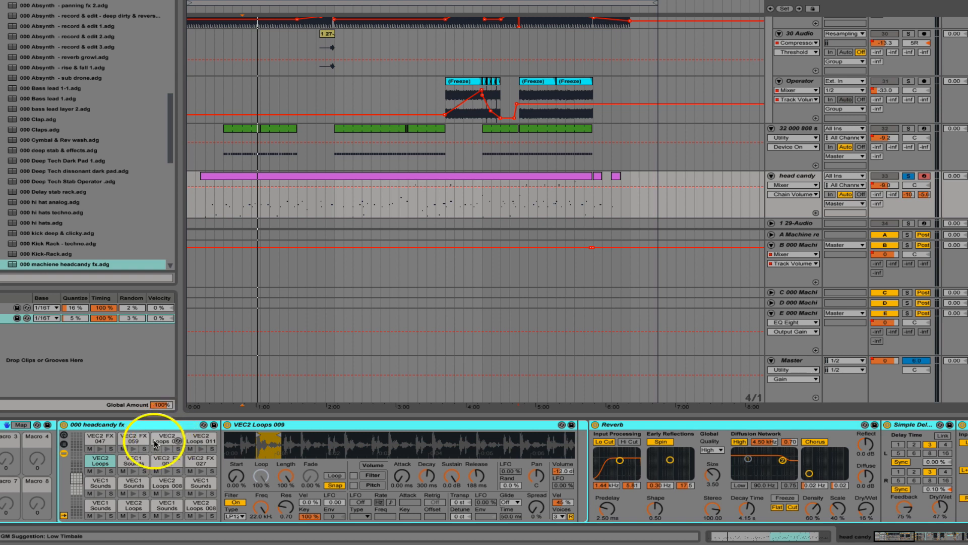
scroll(560, 479, right, 5)
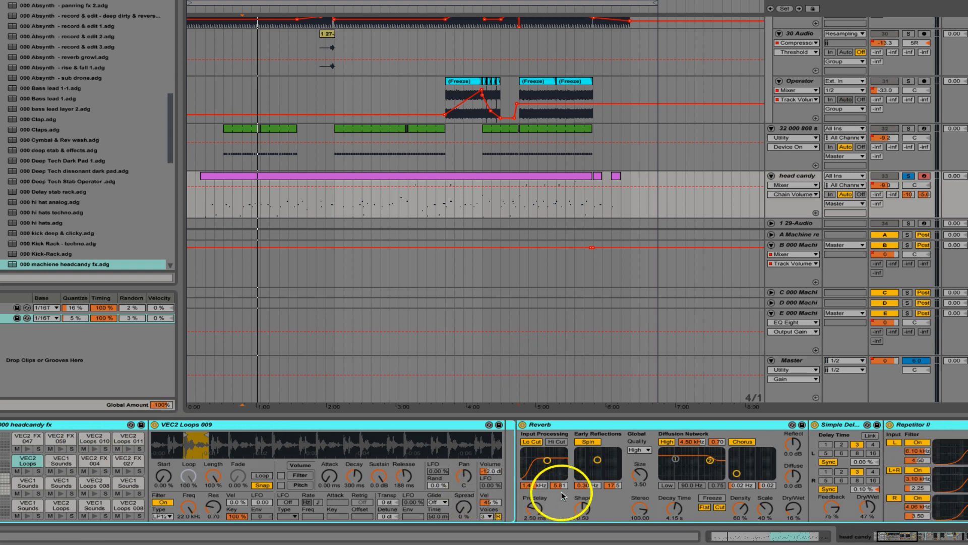
click(449, 424)
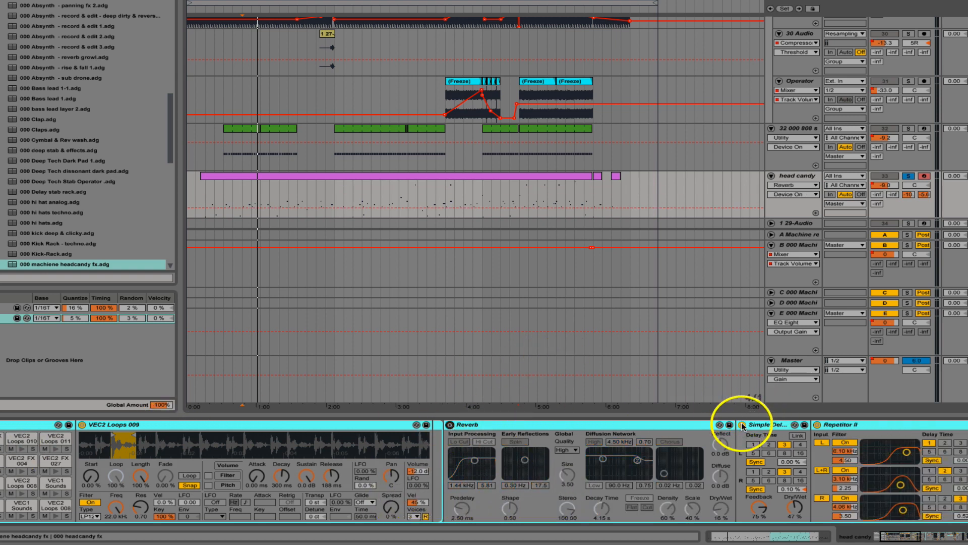
click(742, 424)
click(817, 425)
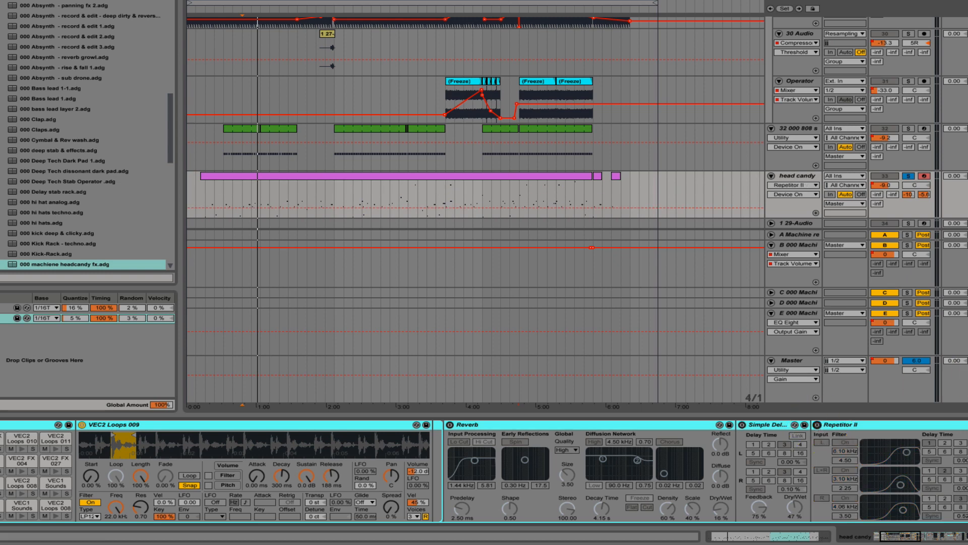
scroll(871, 487, right, 10)
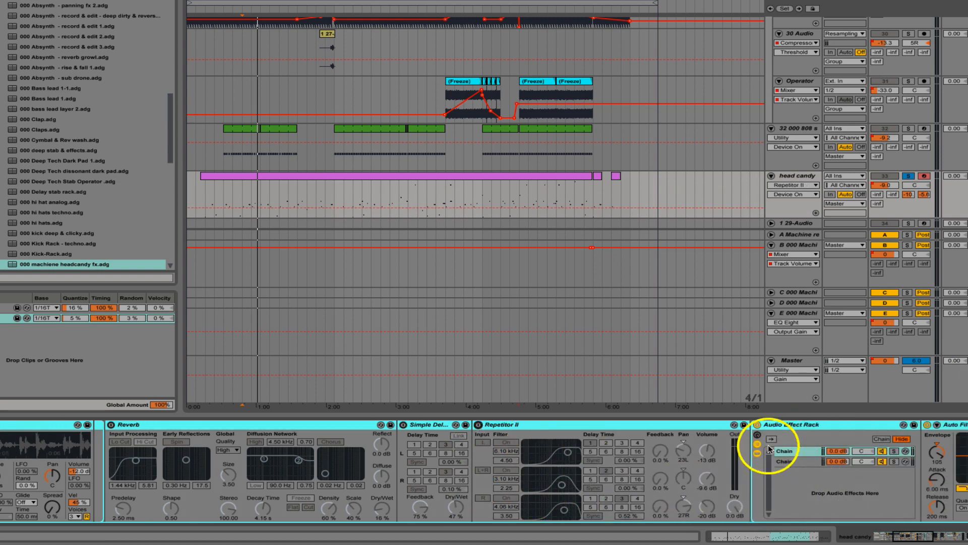
click(758, 429)
Step: Bypass the second Audio Effect Rack, Compressor, EQ Eight and Limiter on the head candy track, and deactivate return tracks C and D
scroll(908, 443, right, 20)
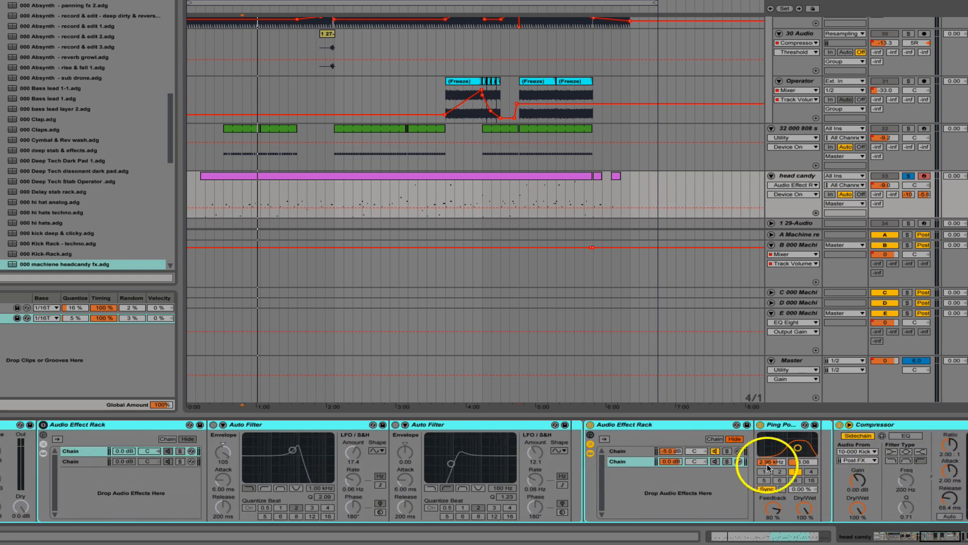
click(591, 426)
click(840, 426)
scroll(827, 431, right, 12)
click(672, 426)
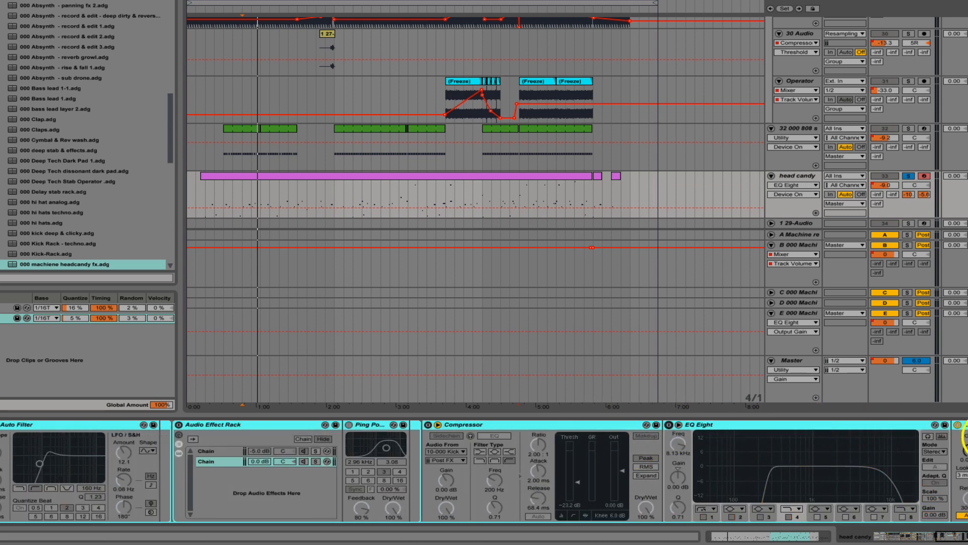
scroll(933, 446, right, 5)
click(808, 426)
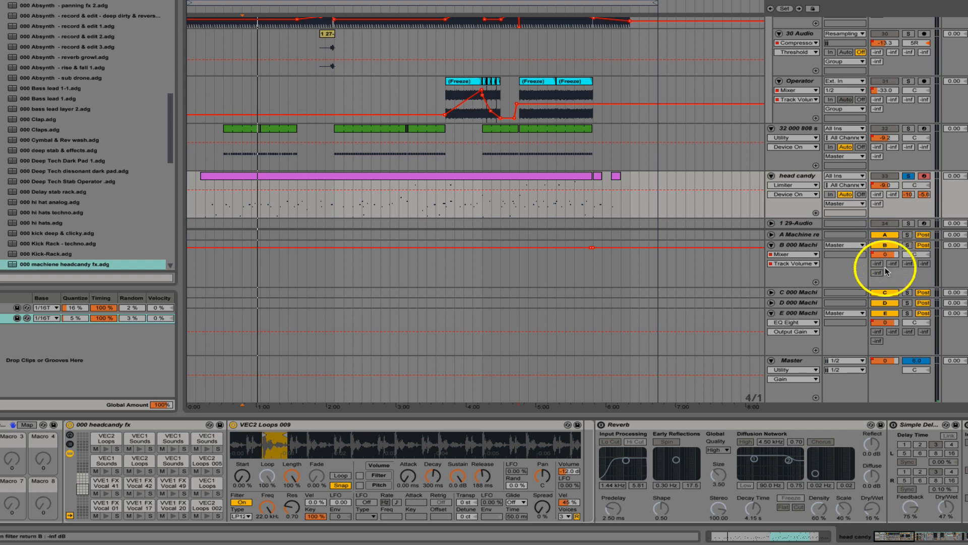
click(886, 293)
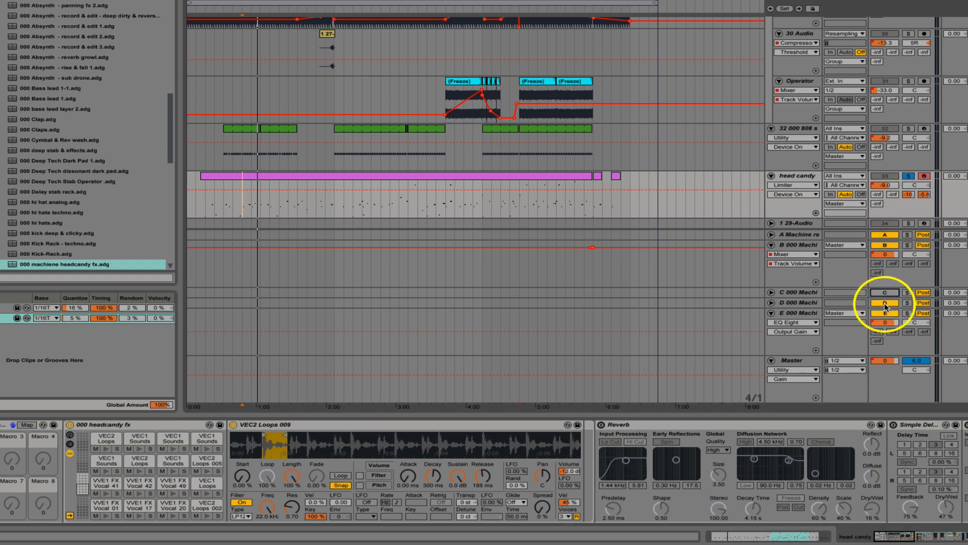
click(885, 304)
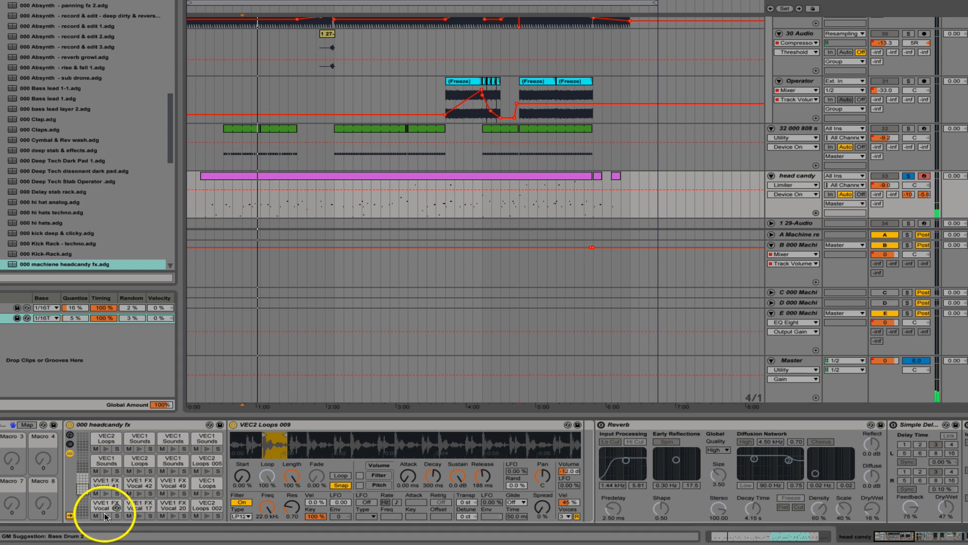
Step: Audition the dry VVE1 FX Vocal 17, 20, 42 and 41 pads in the headcandy fx drum rack
click(140, 516)
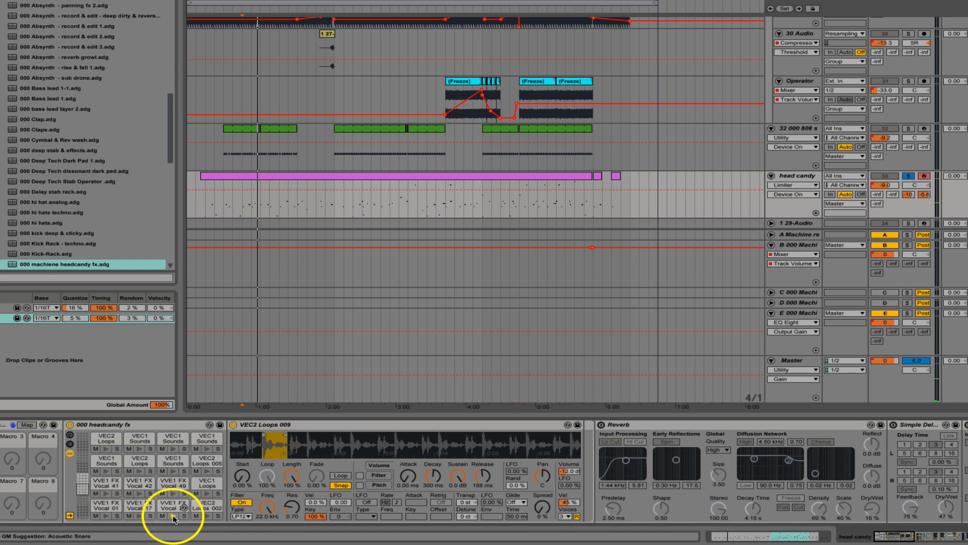
click(173, 516)
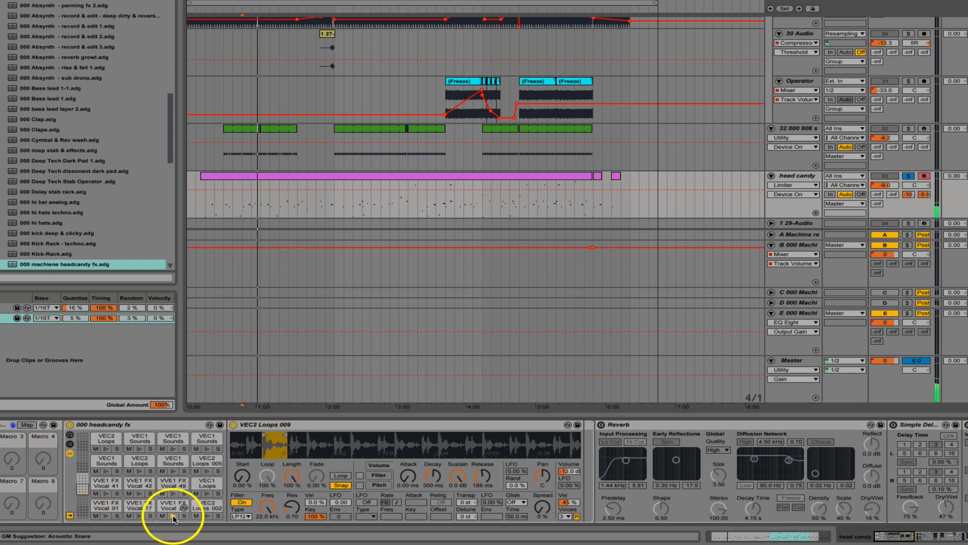
click(138, 494)
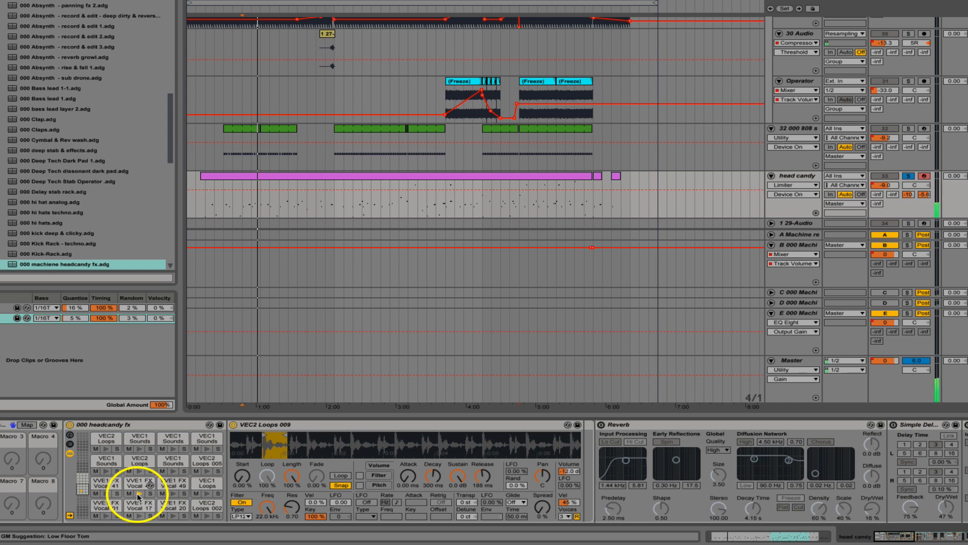
click(106, 494)
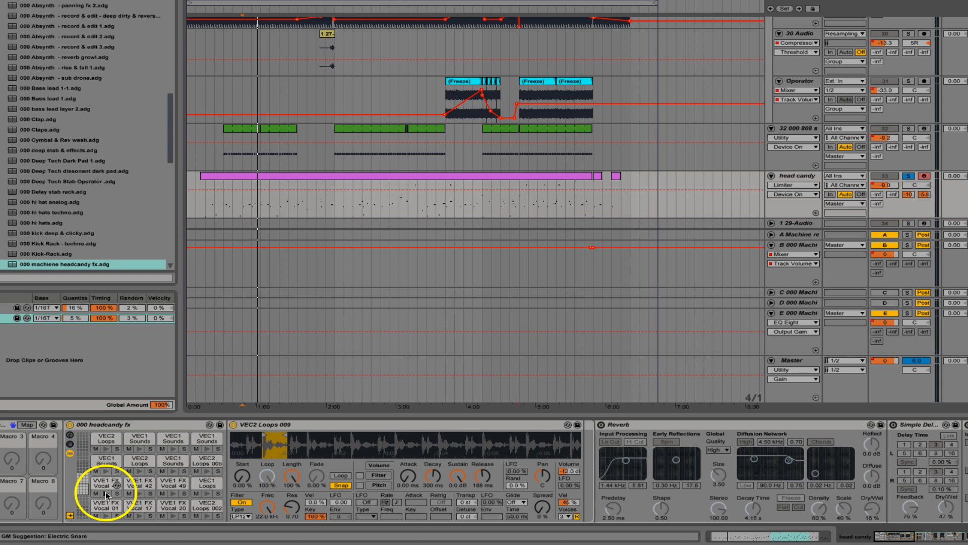
Step: Re-enable the Reverb and Simple Delay on the head candy track and play the soloed part with them
scroll(185, 489, down, 6)
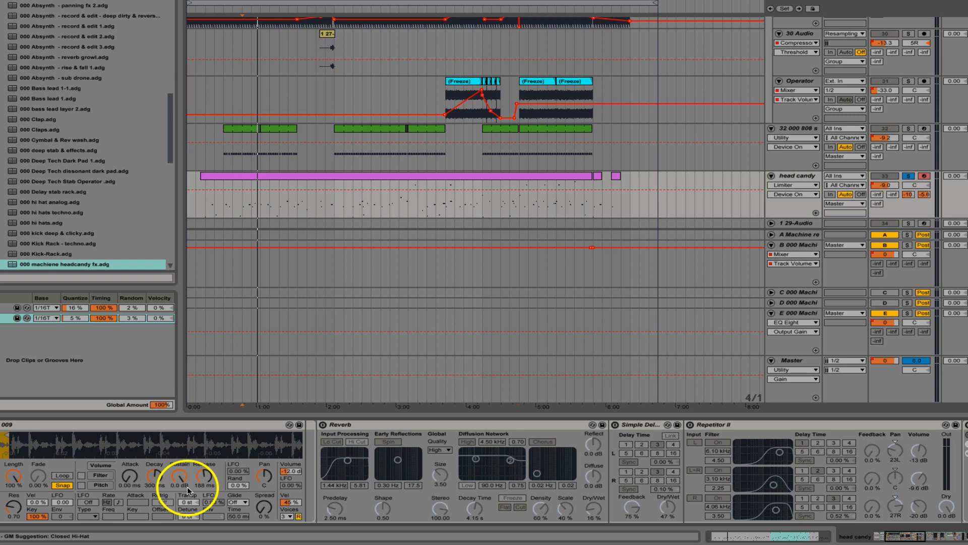
scroll(342, 486, down, 3)
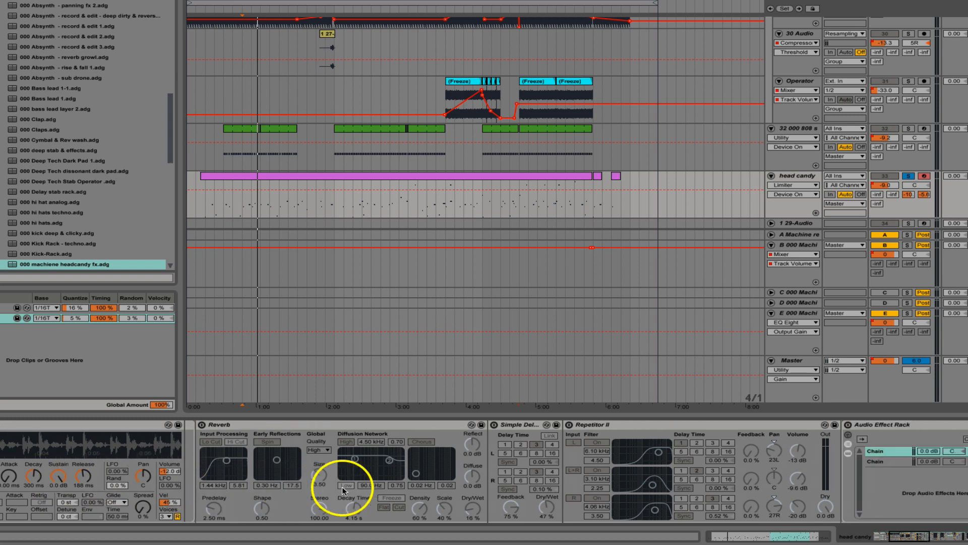
scroll(342, 487, up, 1)
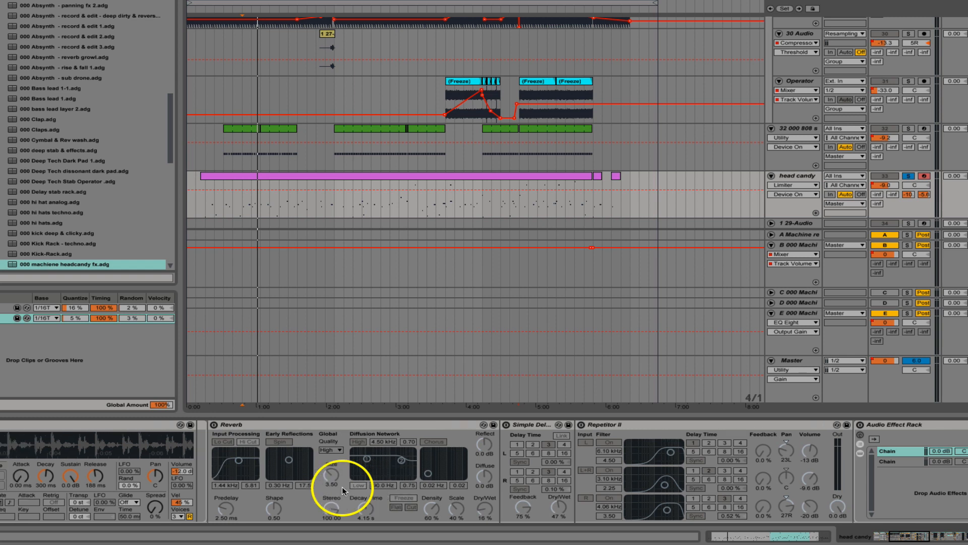
click(213, 427)
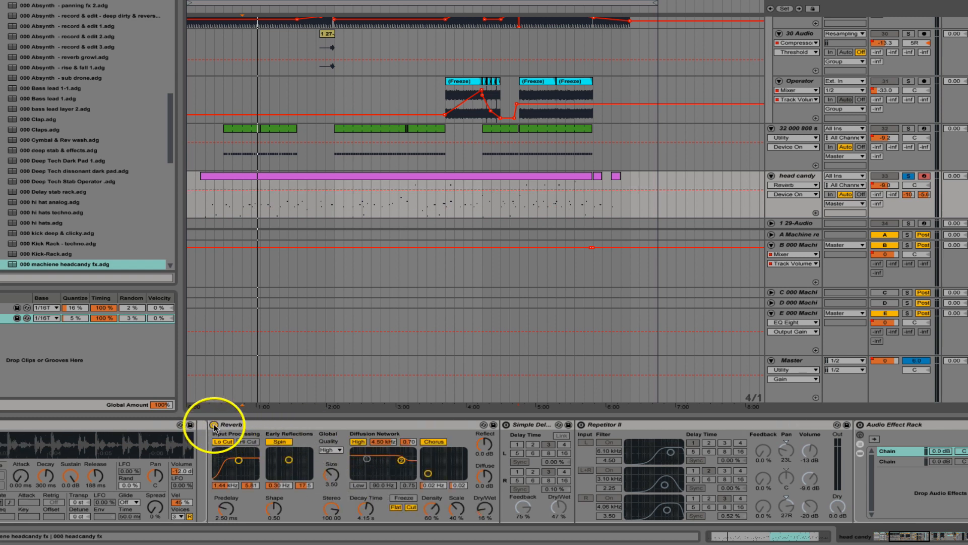
click(506, 425)
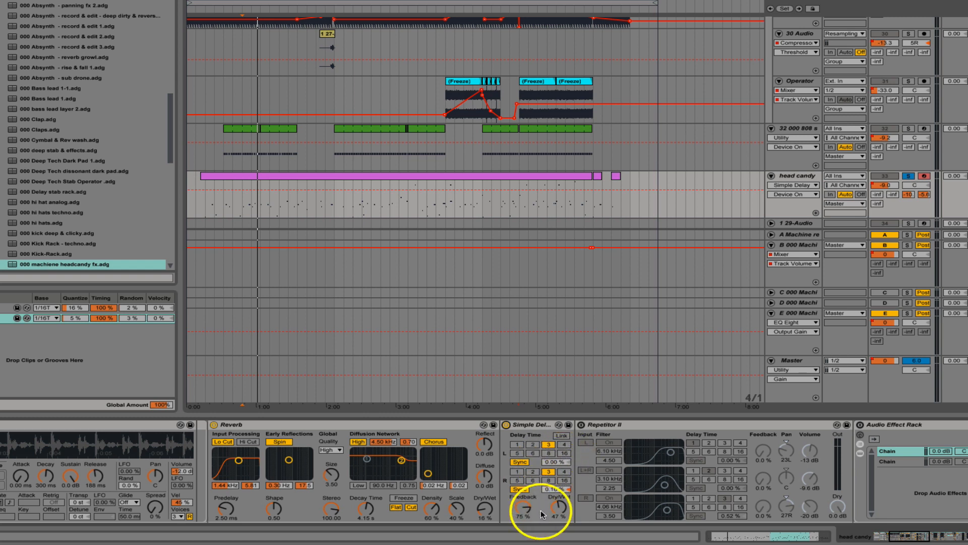
key(space)
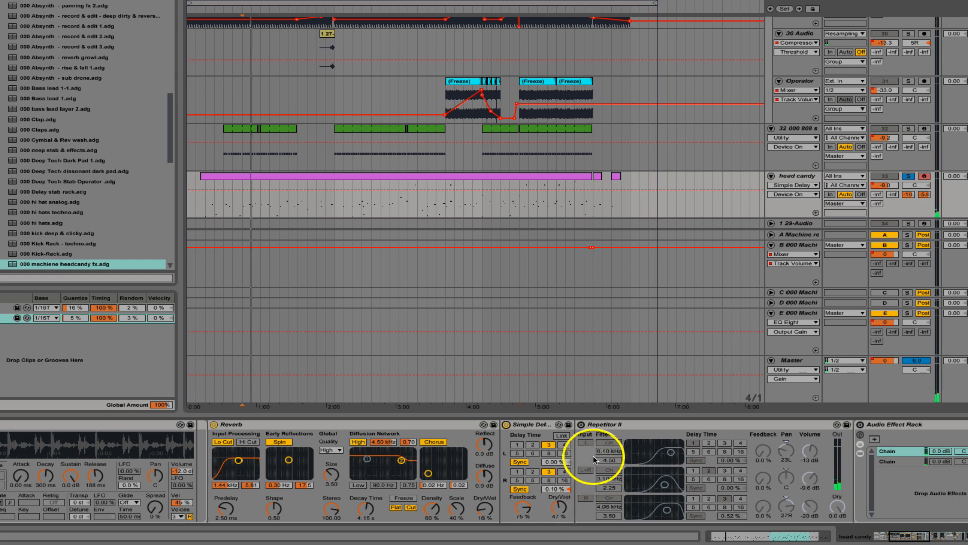
Step: Re-enable the Repetitor II delay and play the head candy track with it
click(582, 427)
click(582, 426)
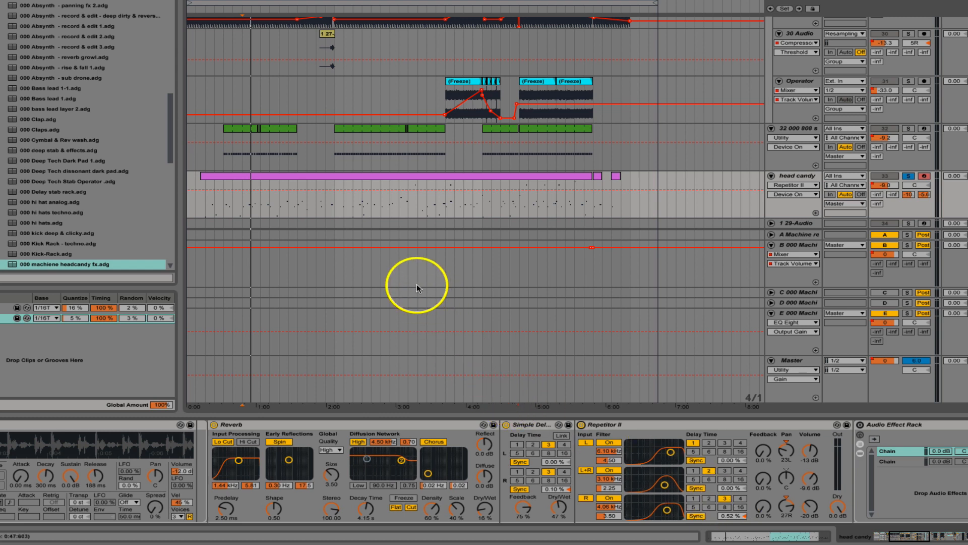
key(space)
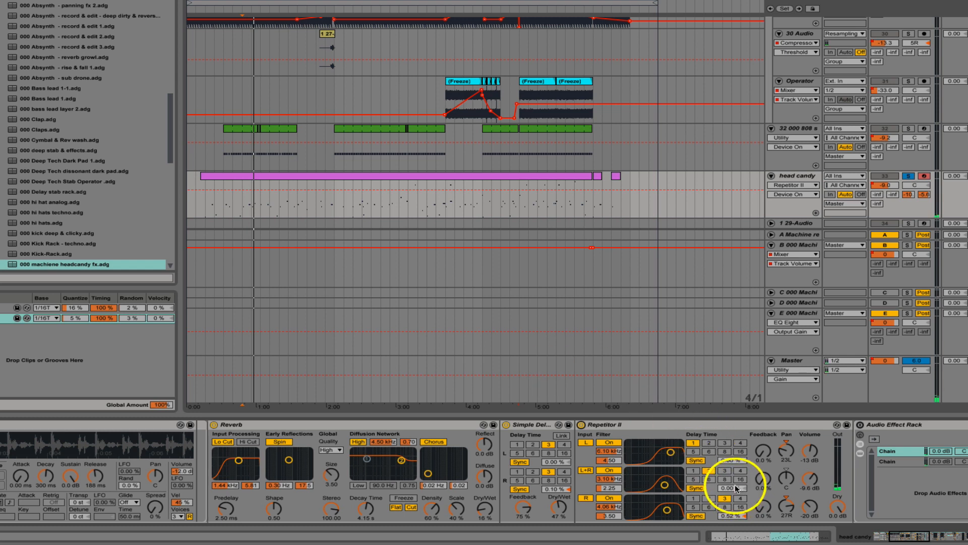
Step: Re-enable the first Audio Effect Rack, which holds the two Auto Filters, on the head candy track
scroll(736, 488, right, 10)
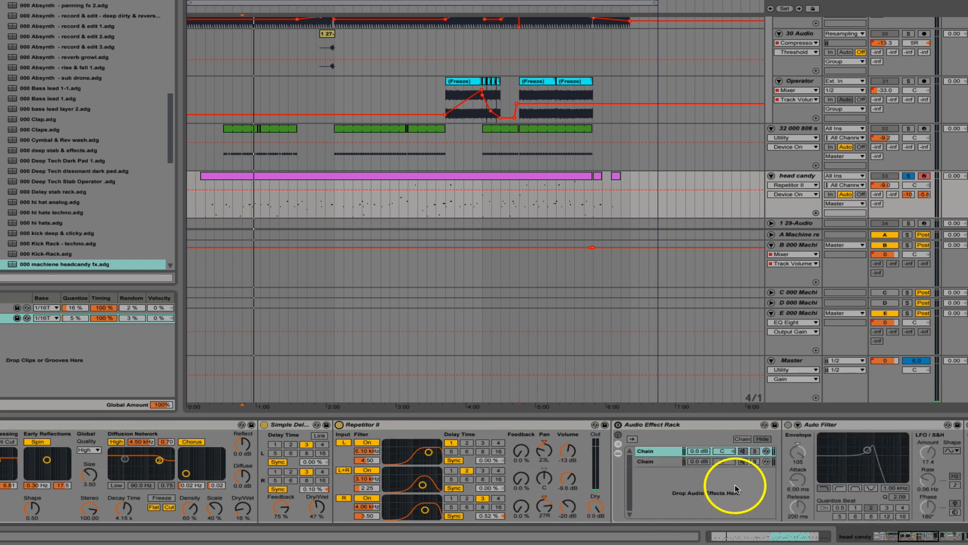
click(537, 424)
scroll(600, 482, right, 4)
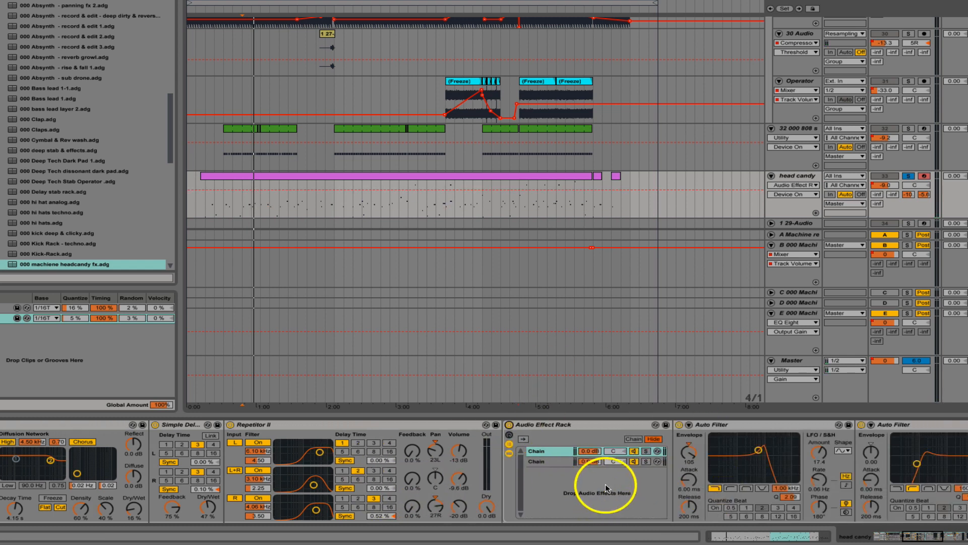
scroll(574, 492, right, 3)
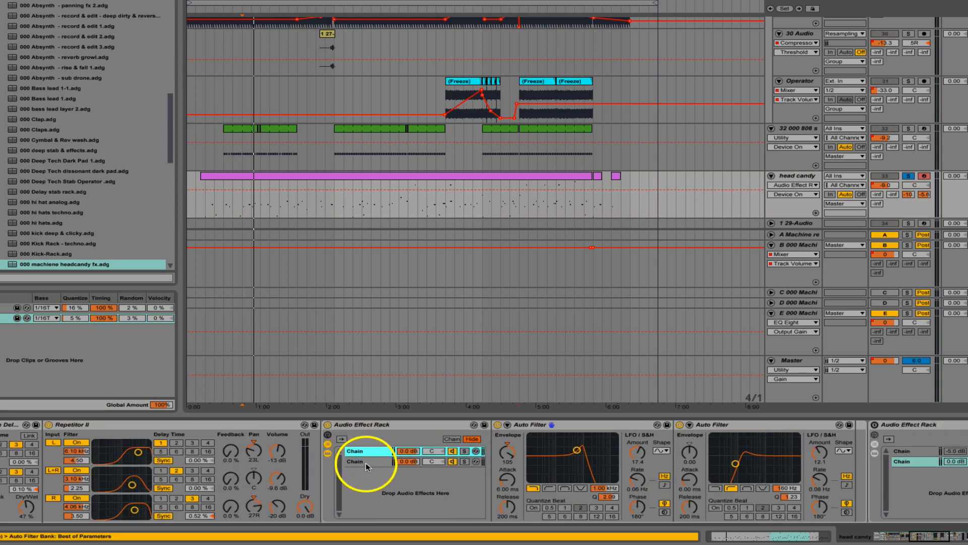
Step: Compare the empty second chain with the Auto Filter chain in the first rack, and play the soloed track
click(366, 461)
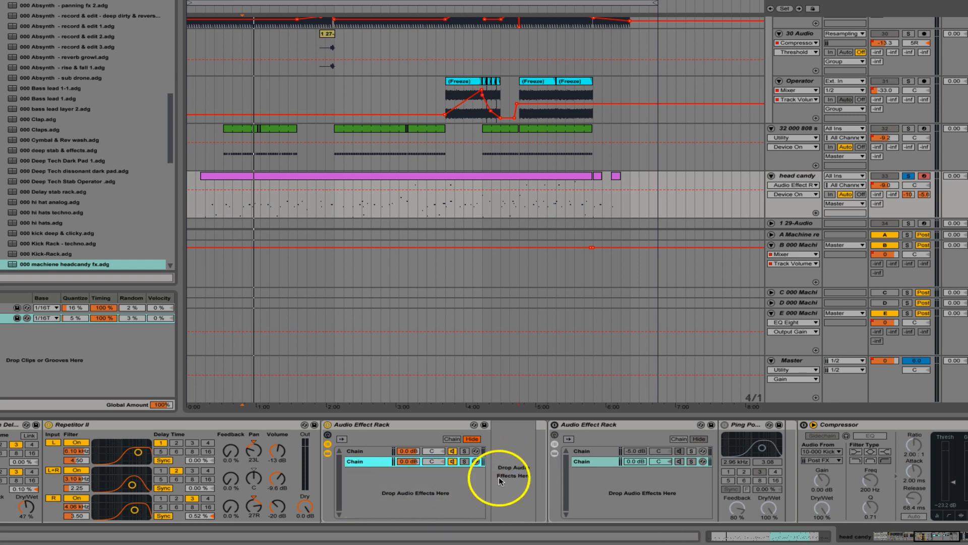
click(355, 452)
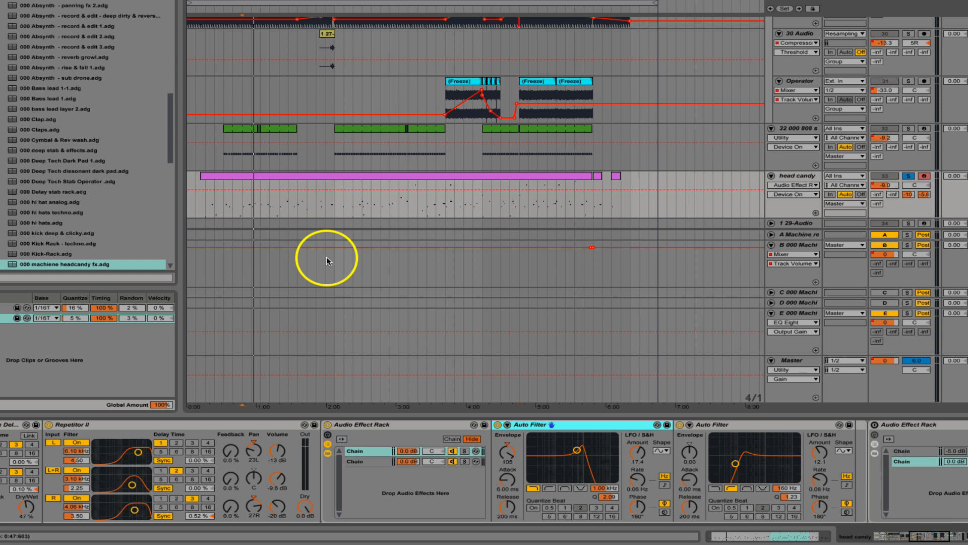
key(space)
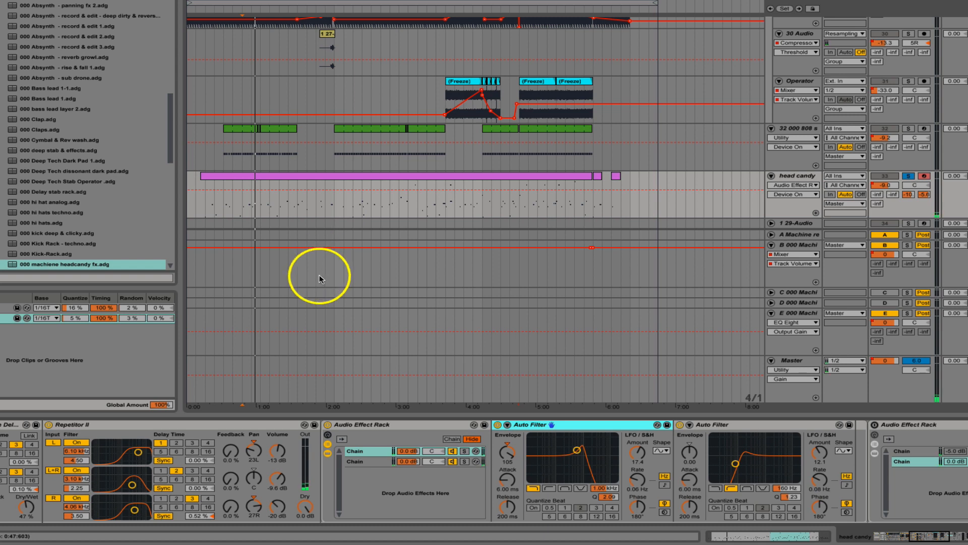
Step: Compare the Auto Pan chain and the Ping Pong Delay chain inside the second Audio Effect Rack on the head candy track
scroll(403, 495, right, 2)
scroll(404, 494, right, 8)
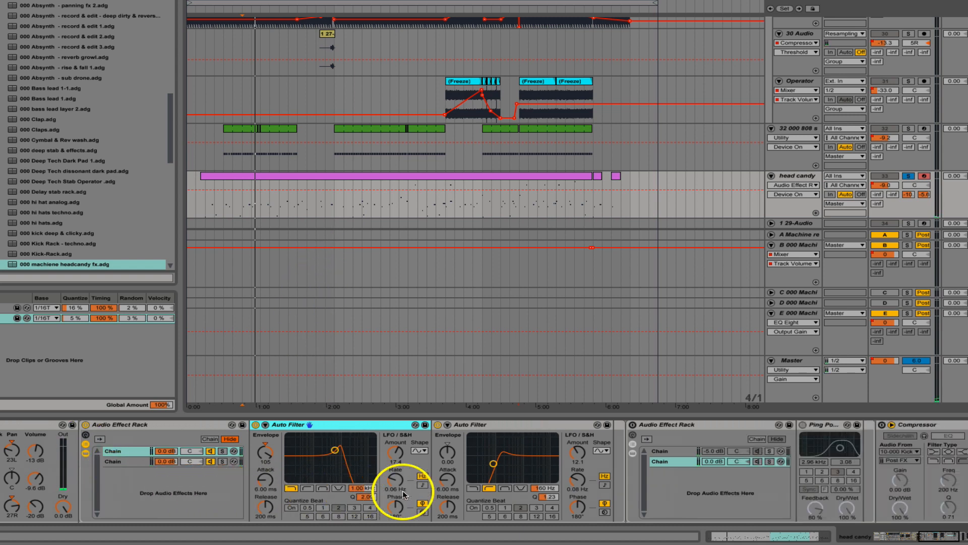
scroll(513, 458, right, 1)
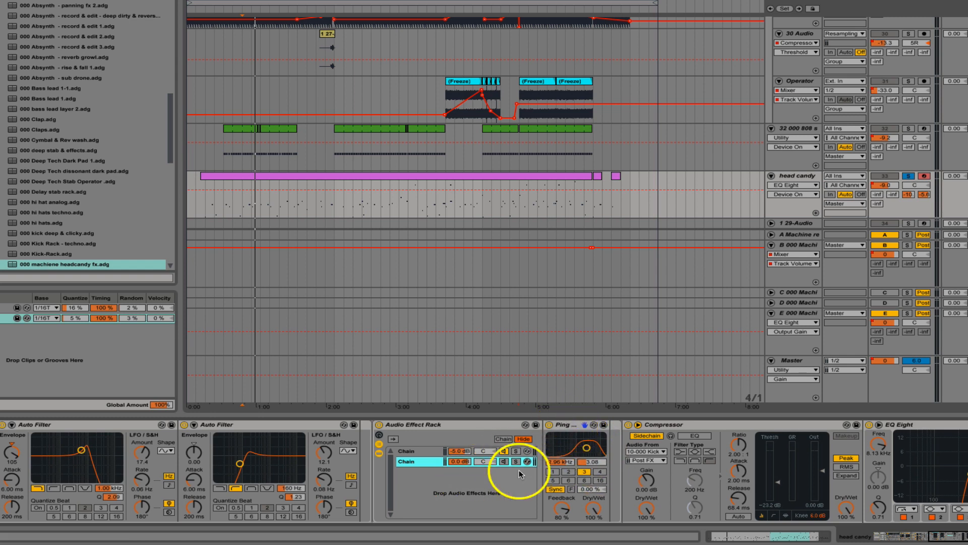
click(424, 451)
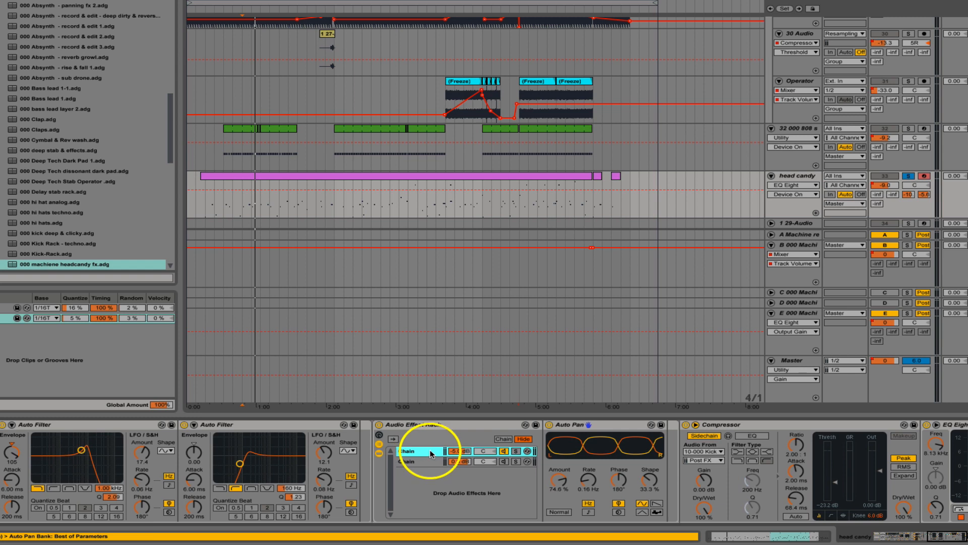
click(429, 463)
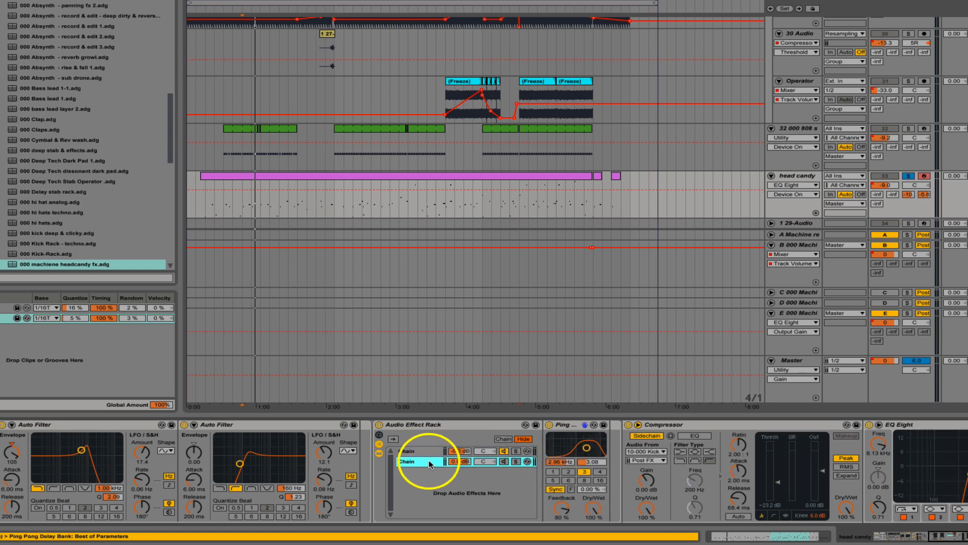
click(426, 451)
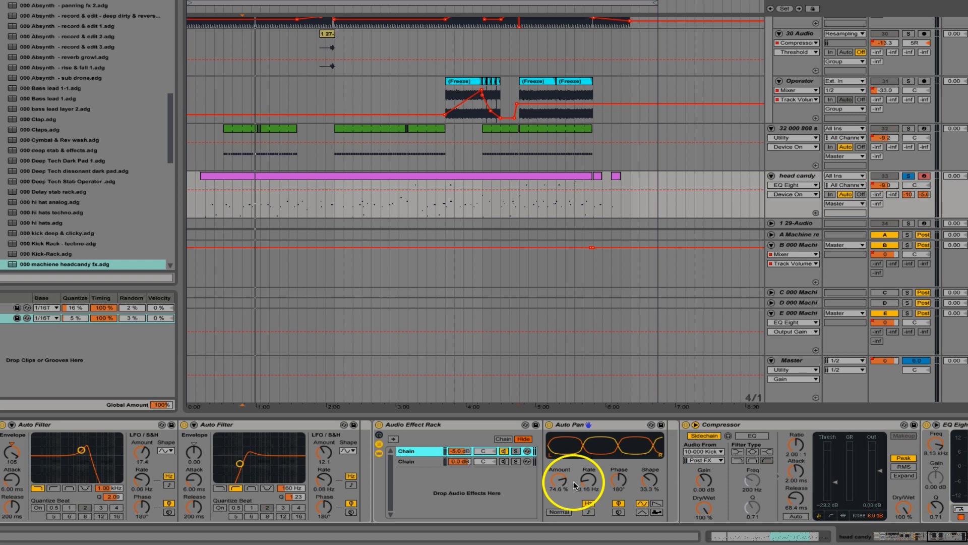
Step: Reset the Auto Pan's Shape to its default wave, and raise it back to 33.3 %
click(651, 481)
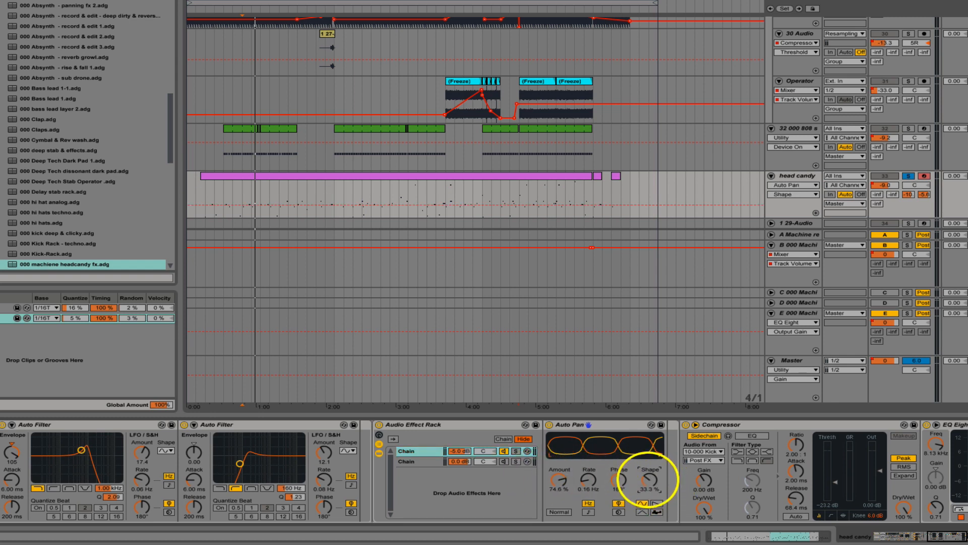
key(Delete)
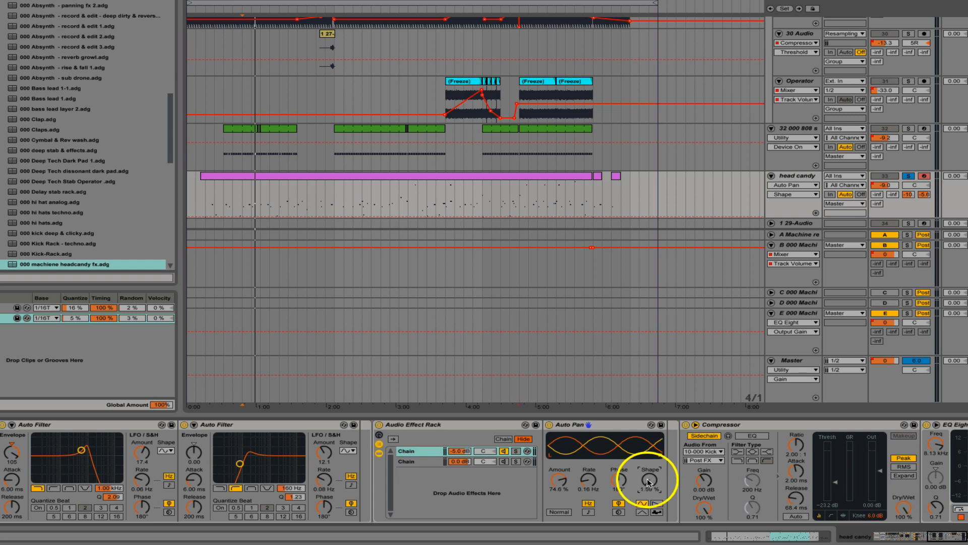
drag(650, 487, 649, 467)
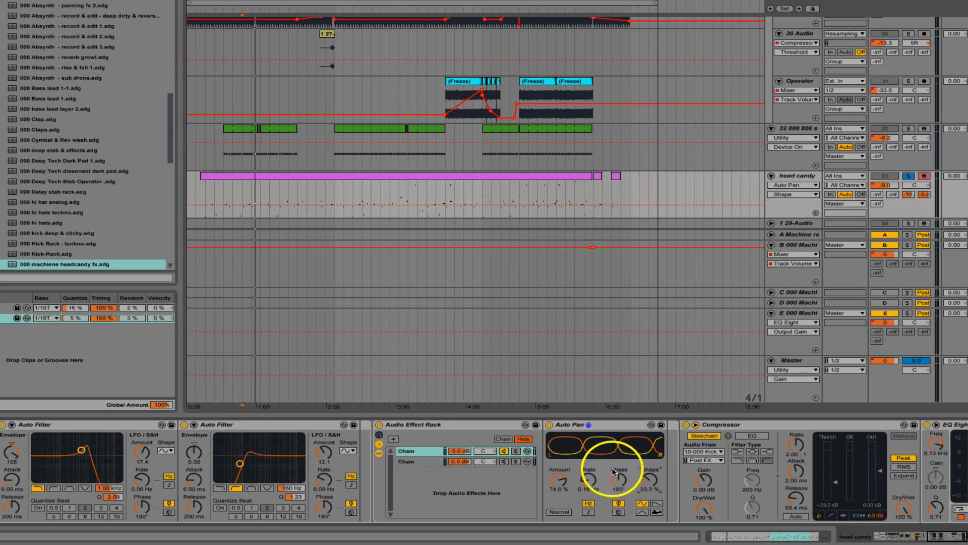
Step: Select the sidechain Compressor after the Auto Pan and play the soloed head candy track through it
scroll(646, 482, right, 5)
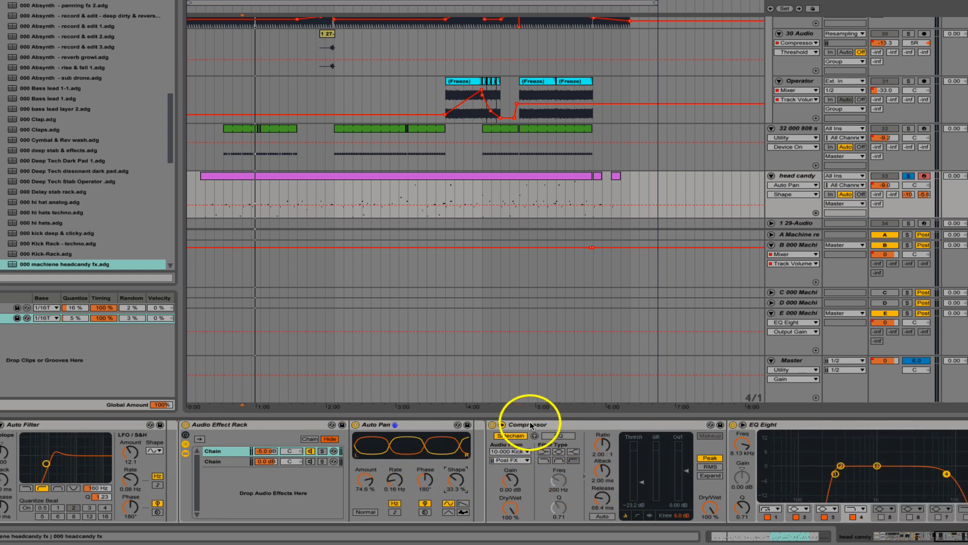
click(530, 425)
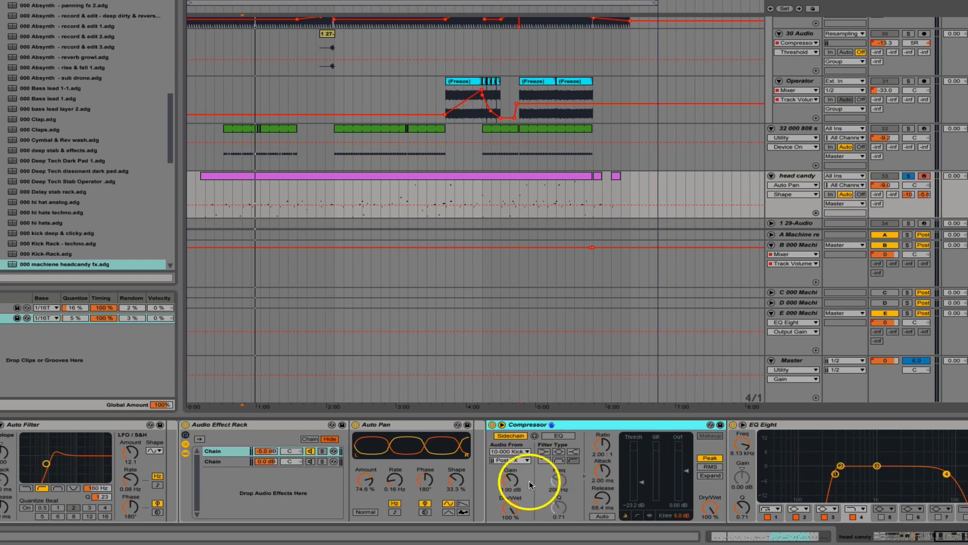
key(space)
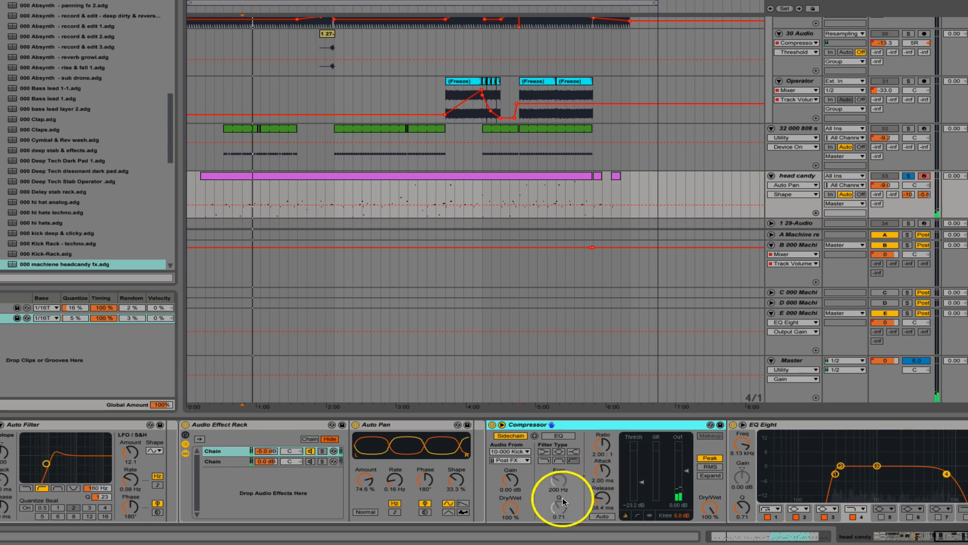
Step: Review the head candy effect chain, from the EQ Eight, Limiter and Utility back to the Reverb, delays and Auto Filters
scroll(555, 509, right, 5)
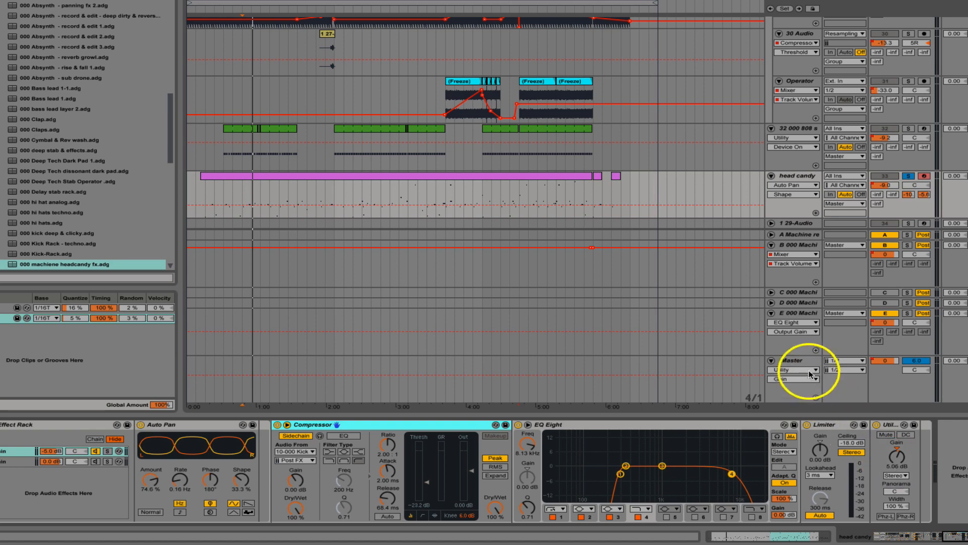
scroll(763, 446, left, 10)
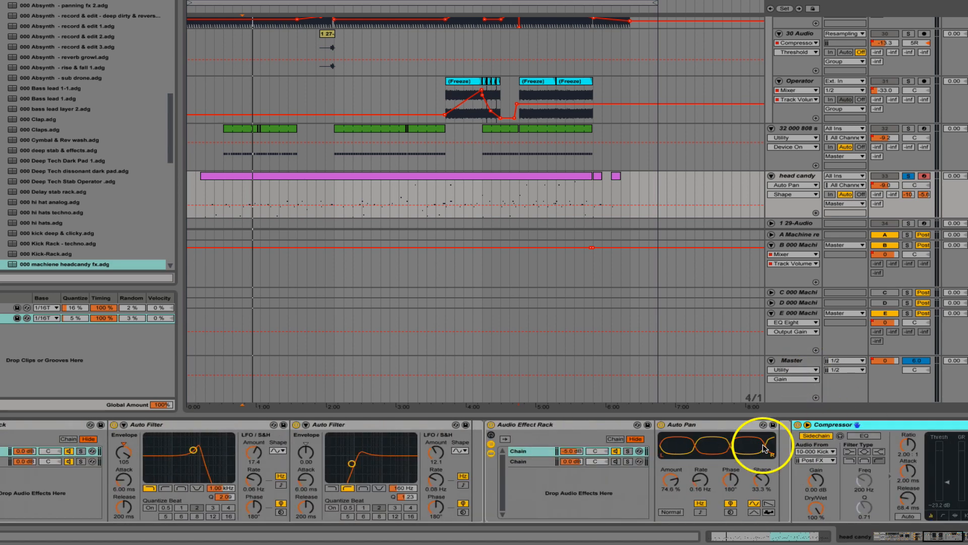
scroll(765, 448, left, 10)
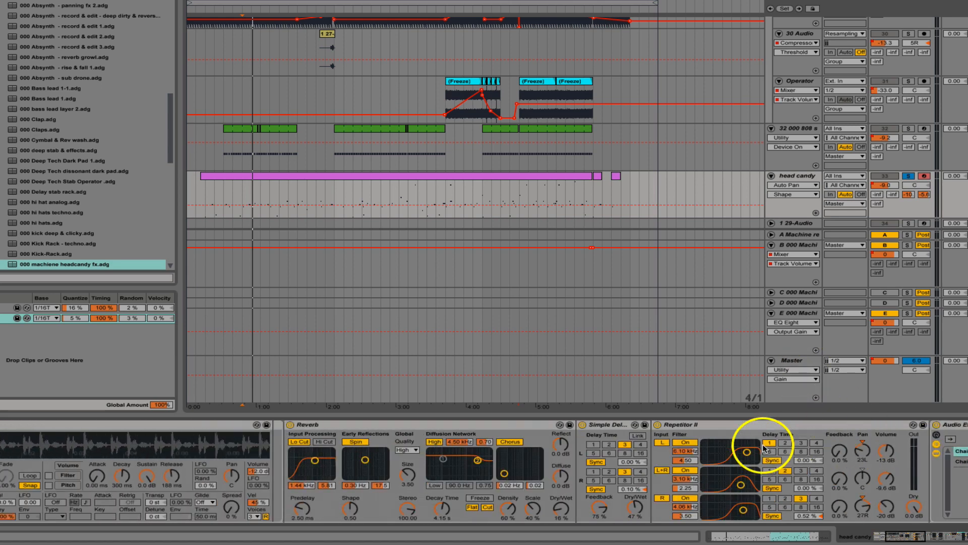
scroll(763, 447, right, 10)
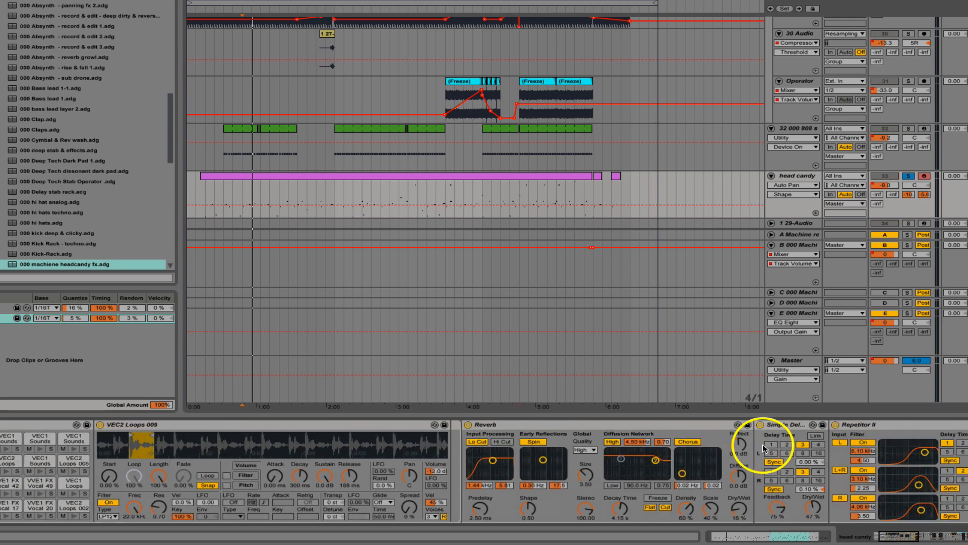
scroll(764, 449, right, 1)
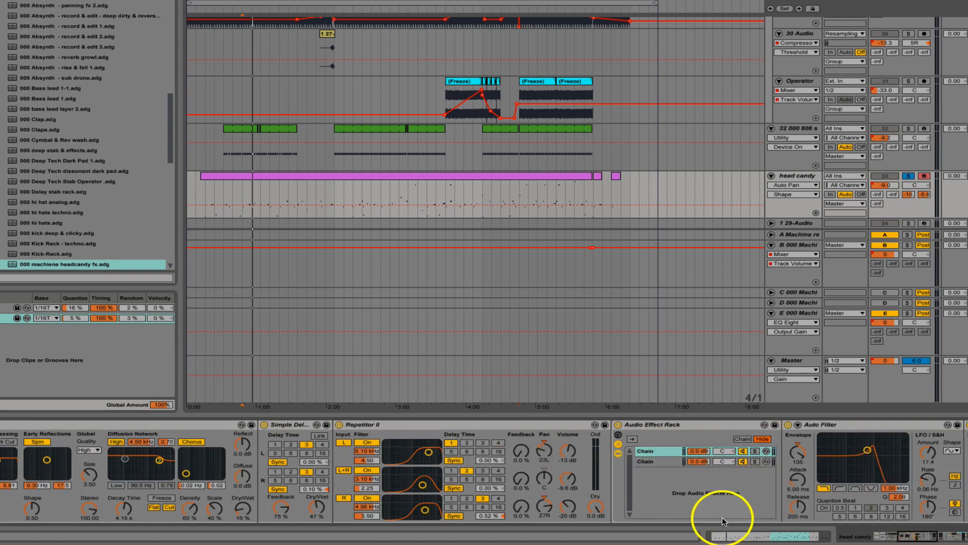
scroll(716, 511, right, 5)
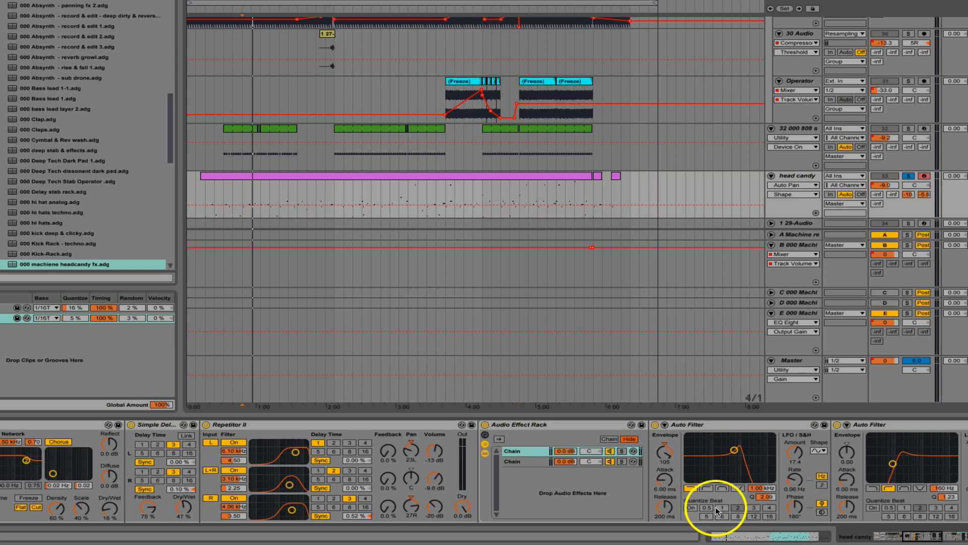
scroll(718, 511, right, 9)
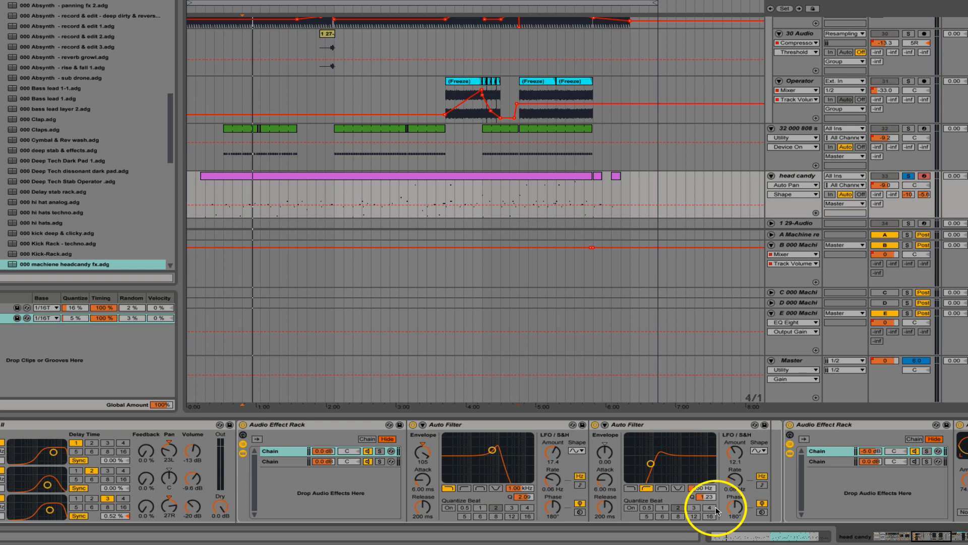
click(716, 509)
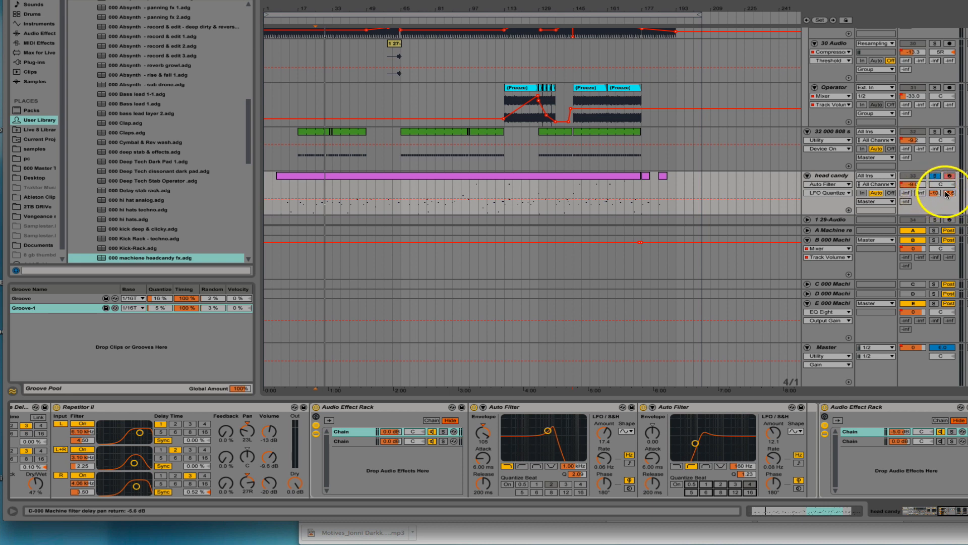
Step: Examine the effect devices on return tracks B, C and D
click(833, 241)
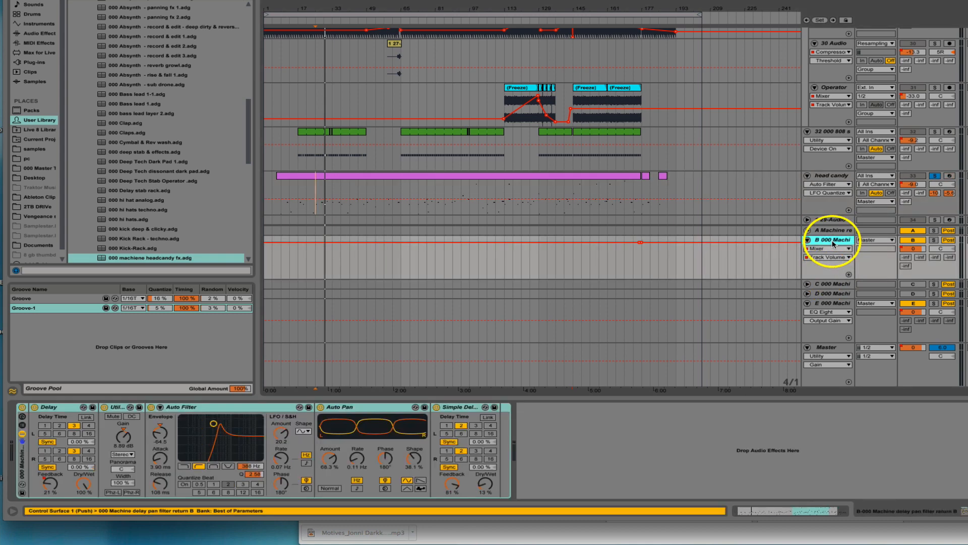
click(832, 284)
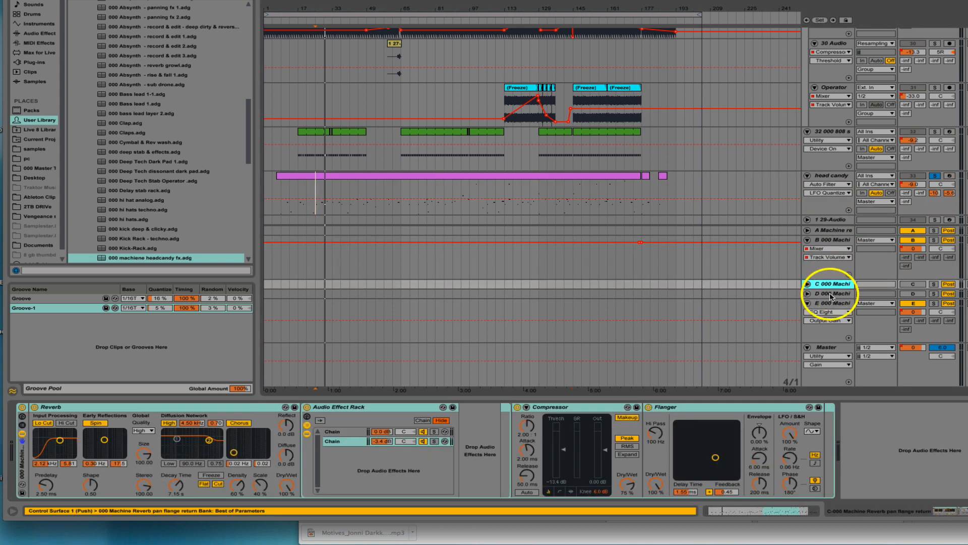
click(831, 295)
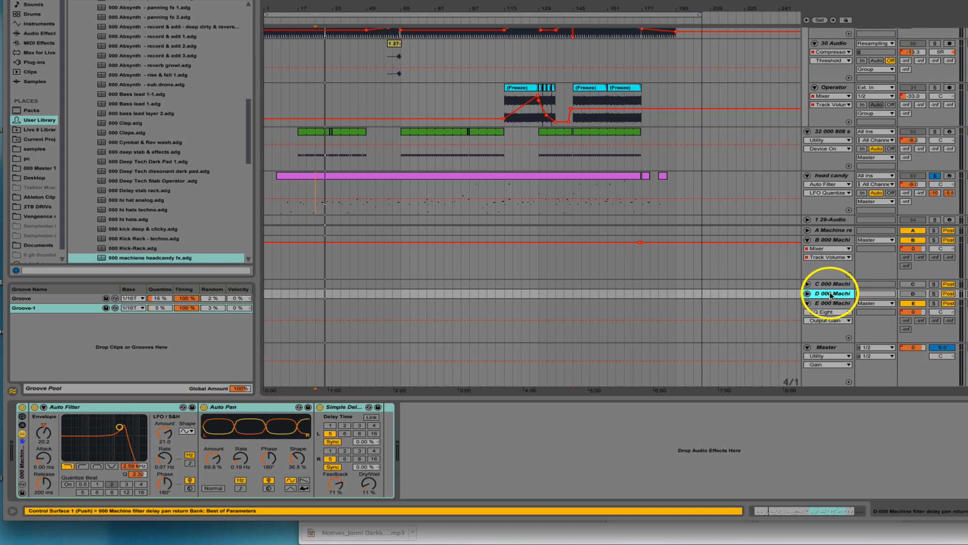
click(828, 289)
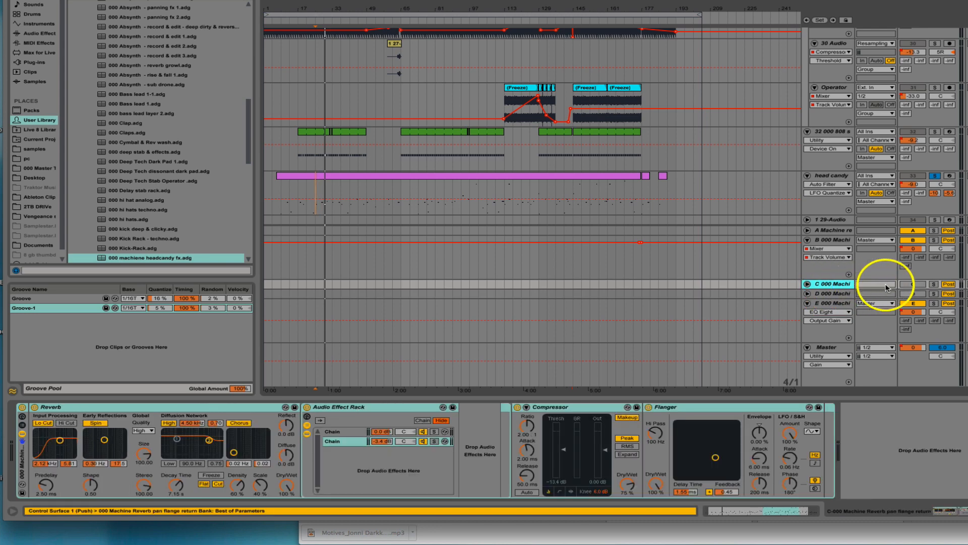
click(827, 295)
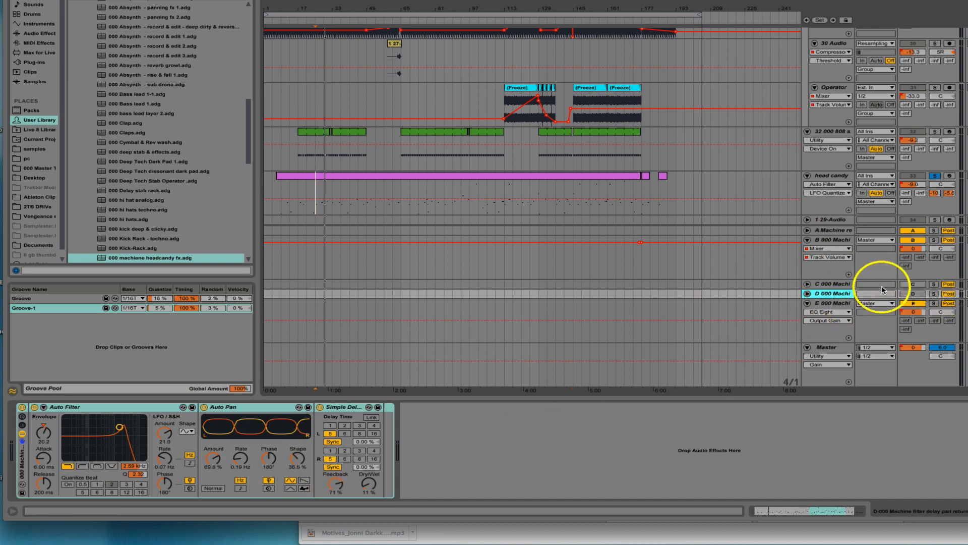
Step: Solo return track D in place of the head candy track and play the arrangement from bar 105
click(913, 294)
click(934, 294)
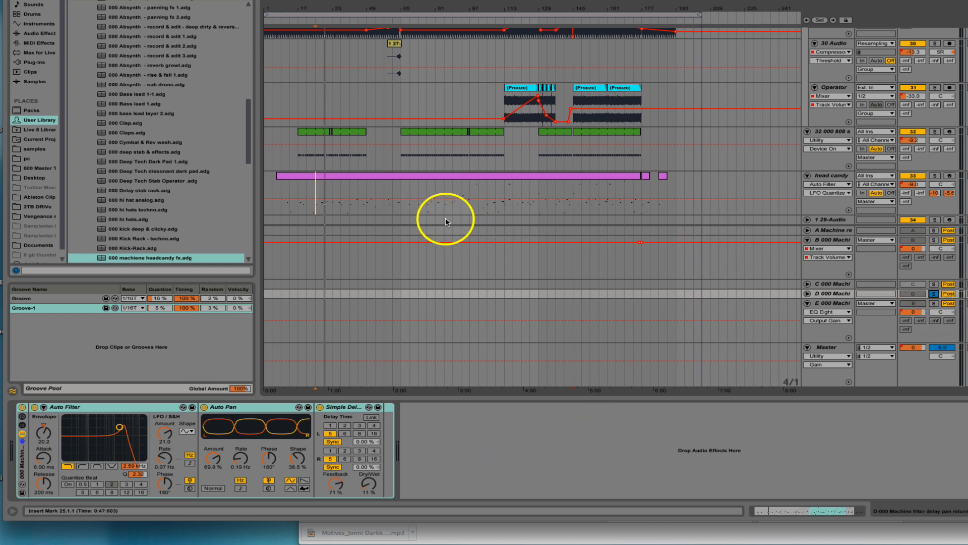
click(485, 209)
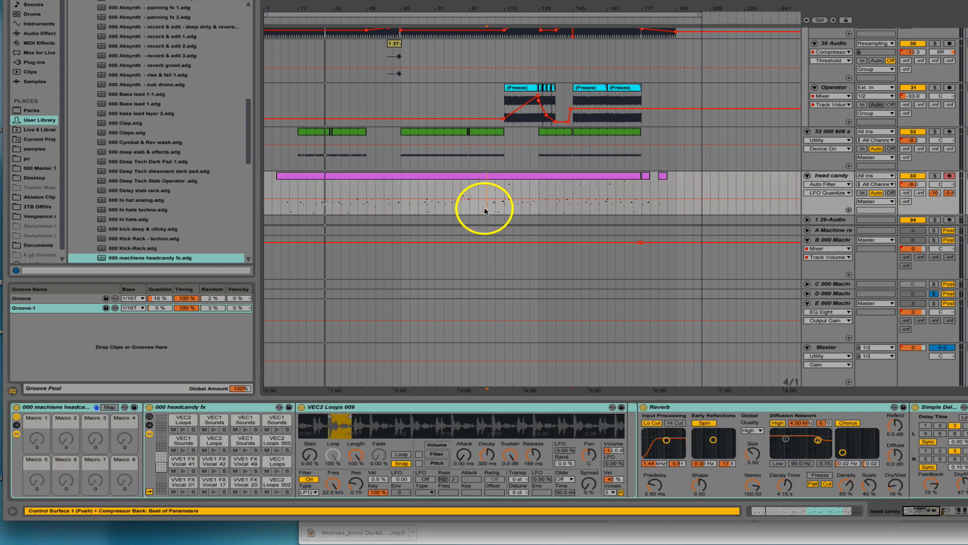
click(843, 295)
key(space)
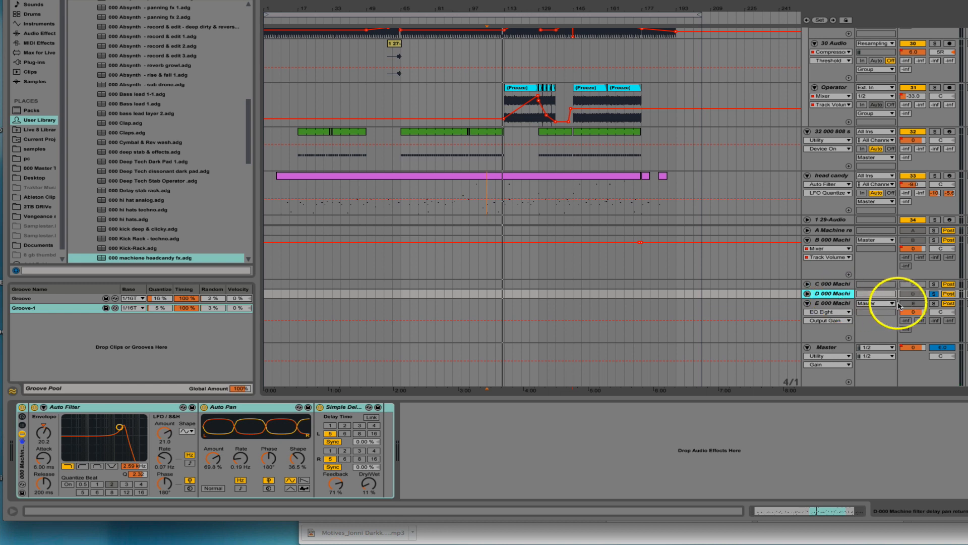
Step: Solo return track C instead, show the Auto Pan chain in its Audio Effect Rack, and play the return
click(934, 304)
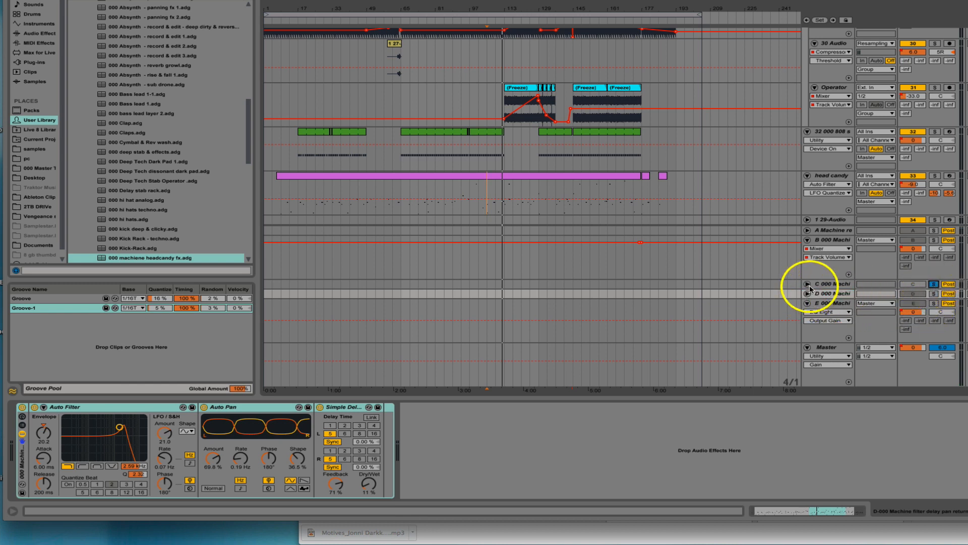
click(832, 285)
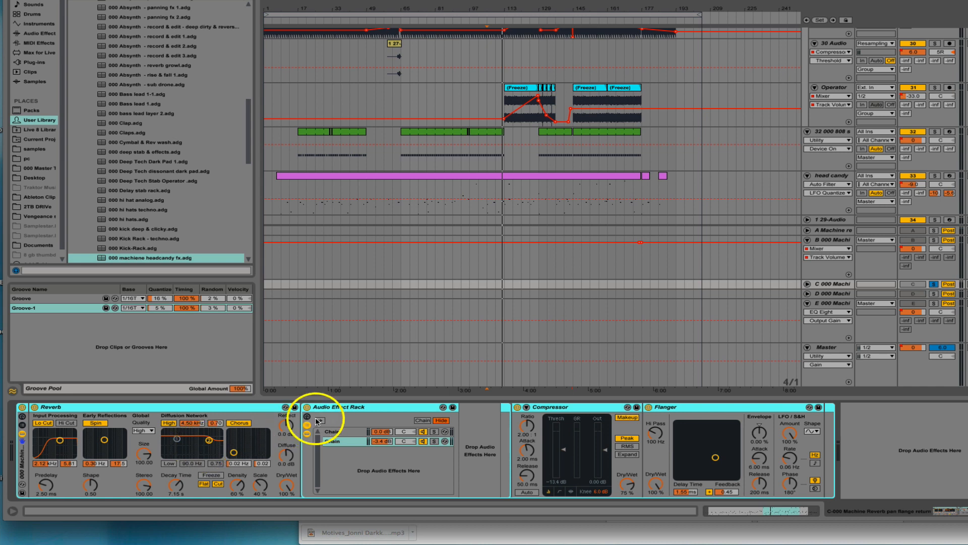
click(342, 432)
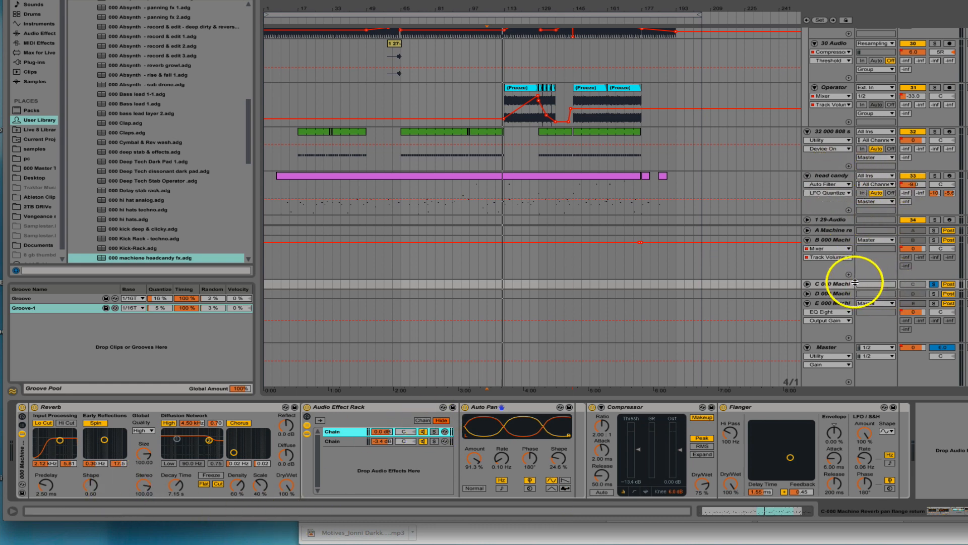
key(space)
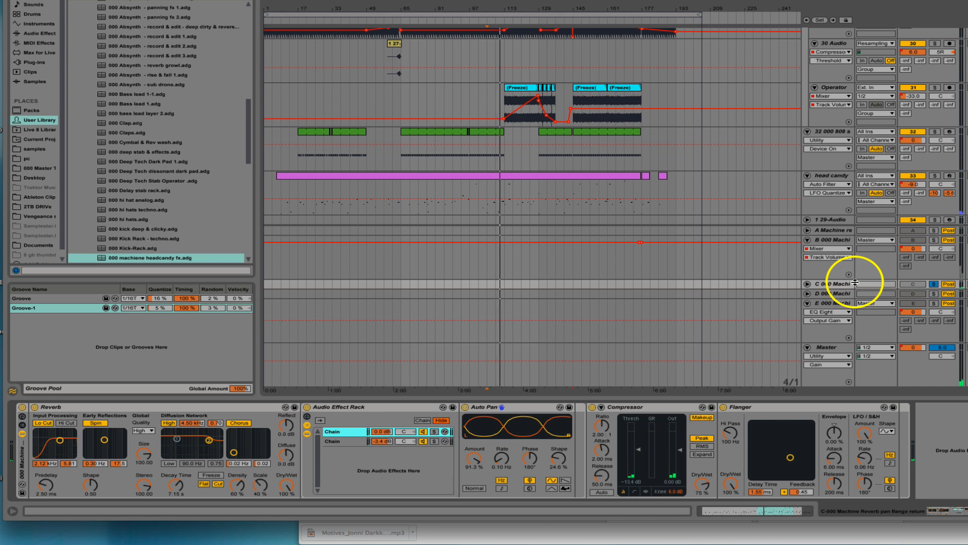
Step: Solo the head candy track together with return tracks C and D, play them from bar 105, and select the head candy clip
click(935, 176)
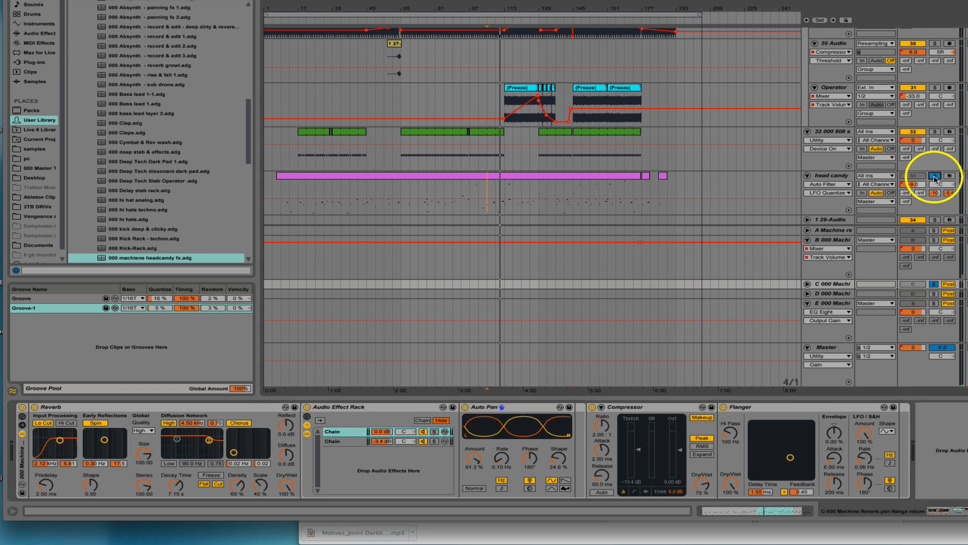
click(934, 295)
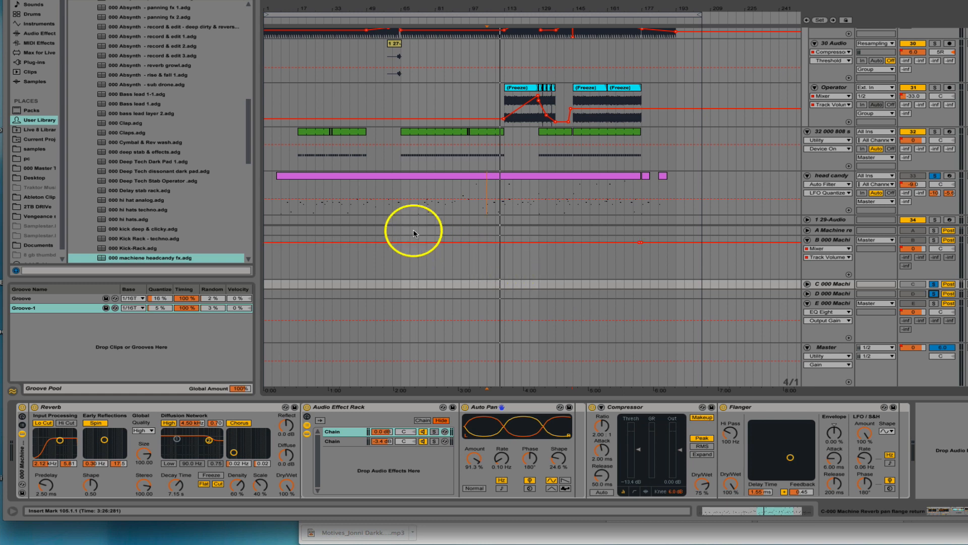
key(space)
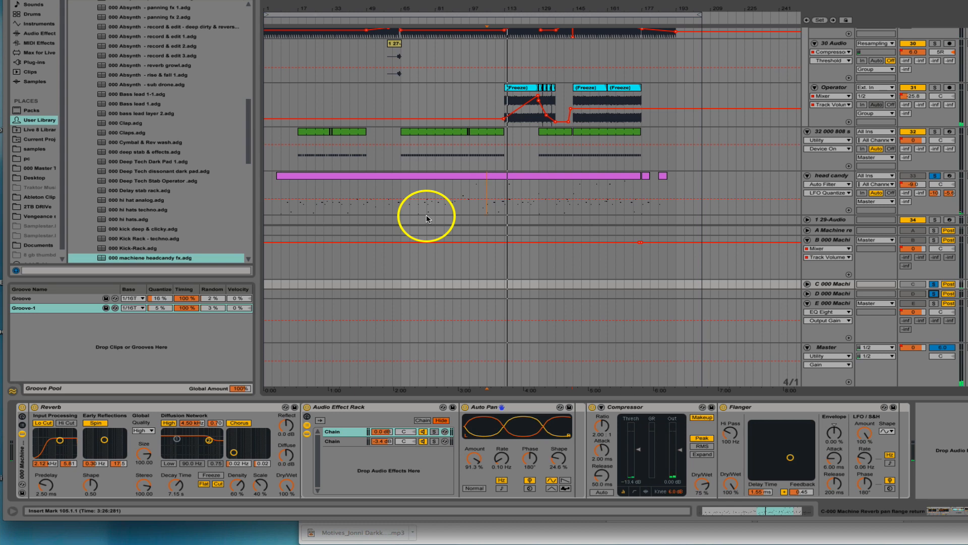
click(454, 176)
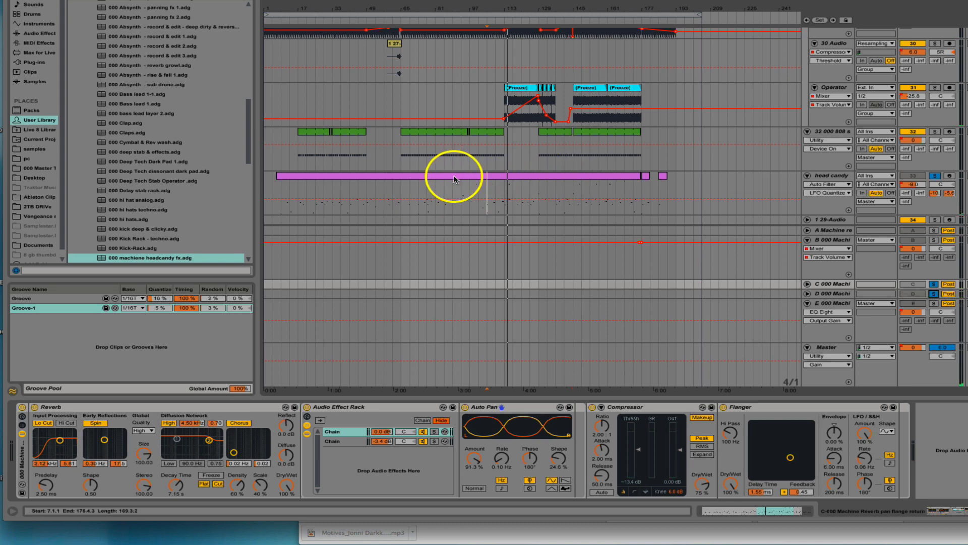
Step: Open the head candy clip's MIDI notes and inspect the note pattern around bars 85 to 102 up close
double_click(454, 176)
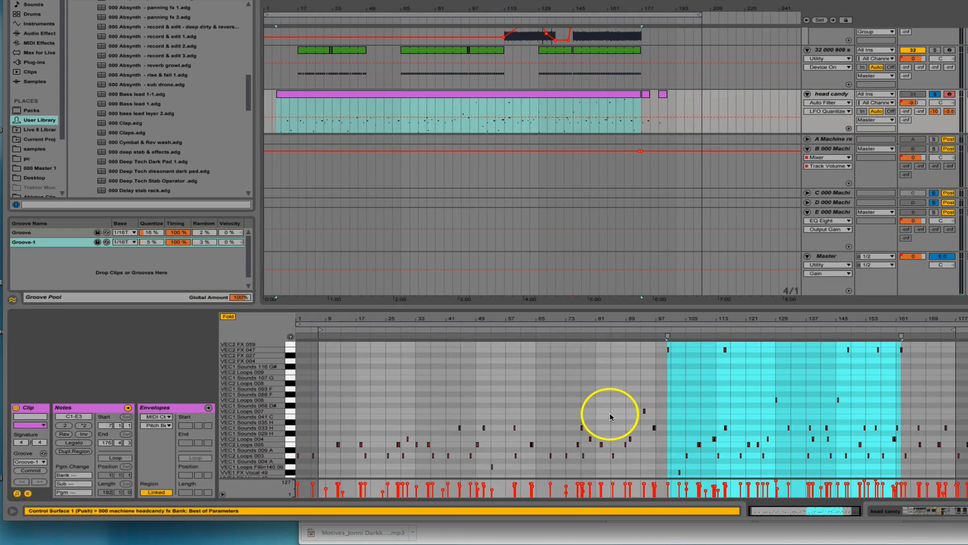
drag(620, 337, 644, 313)
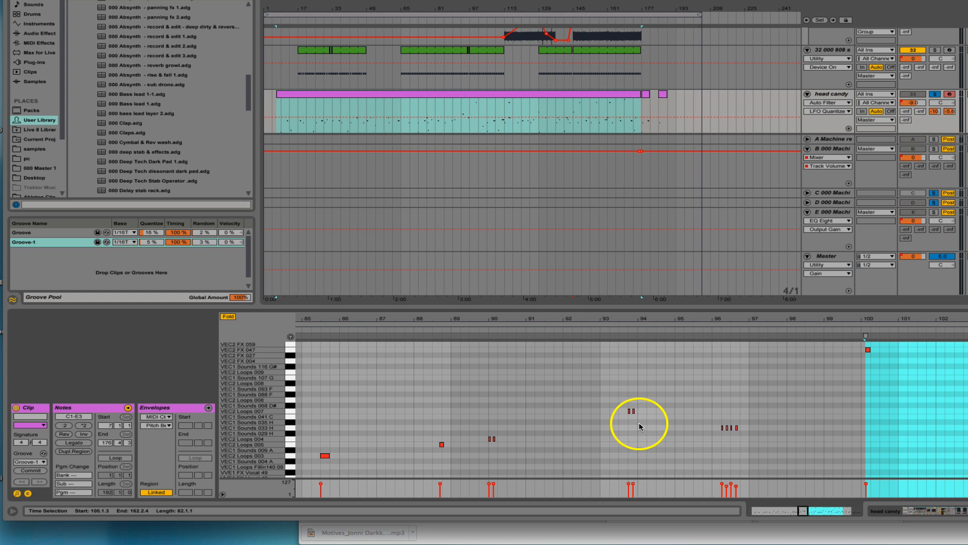
drag(783, 319, 545, 320)
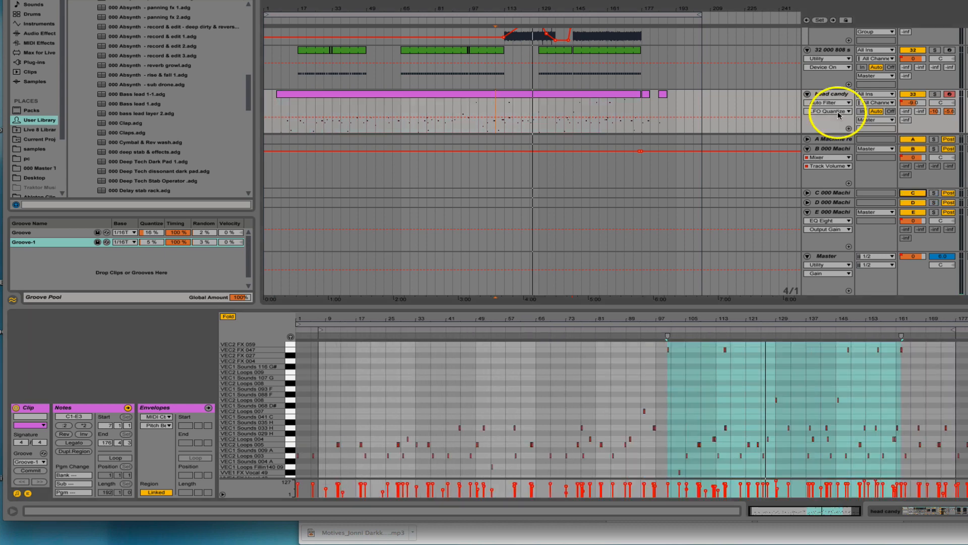
Step: Show stab track 7's devices and look along its chain of pitch, sampler, Saturator, Utility and EQ Eight devices
scroll(839, 115, up, 6)
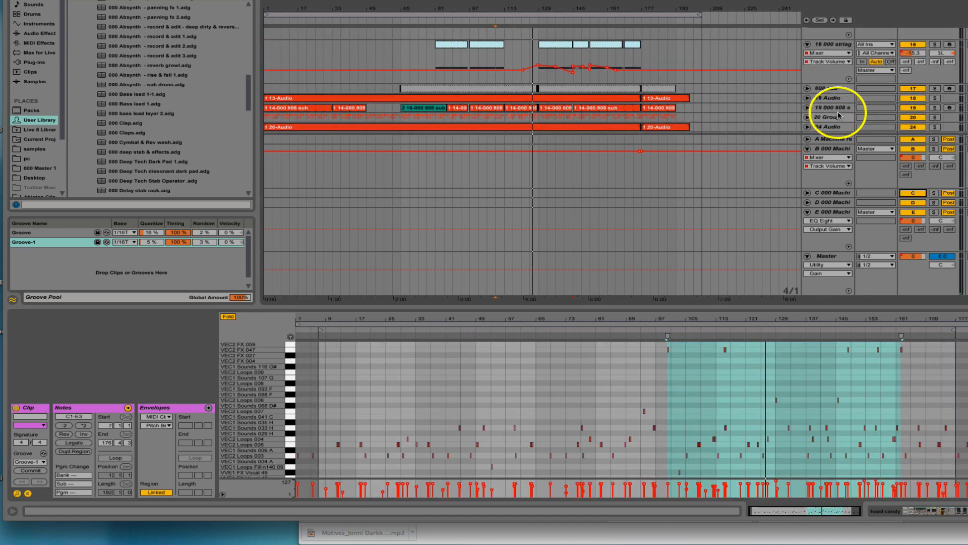
scroll(840, 116, up, 8)
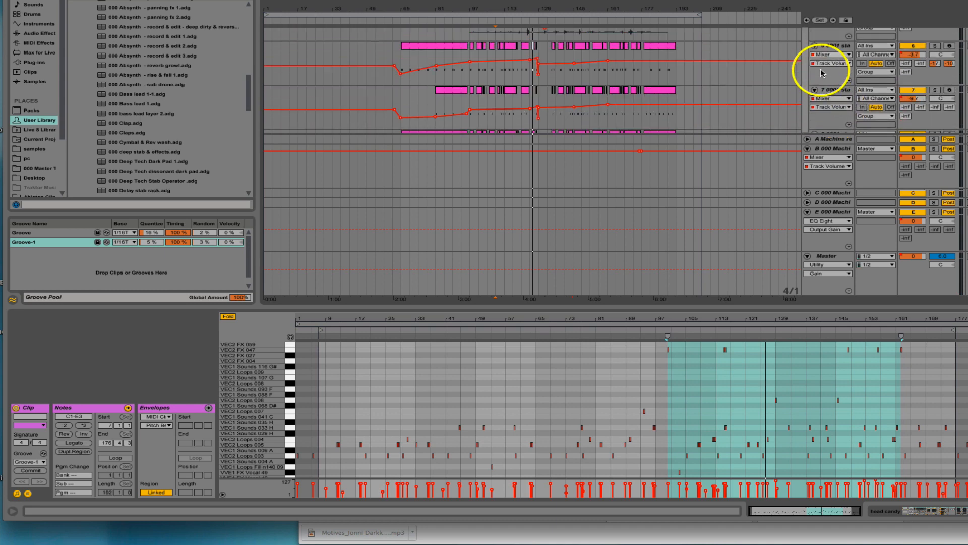
scroll(822, 72, up, 5)
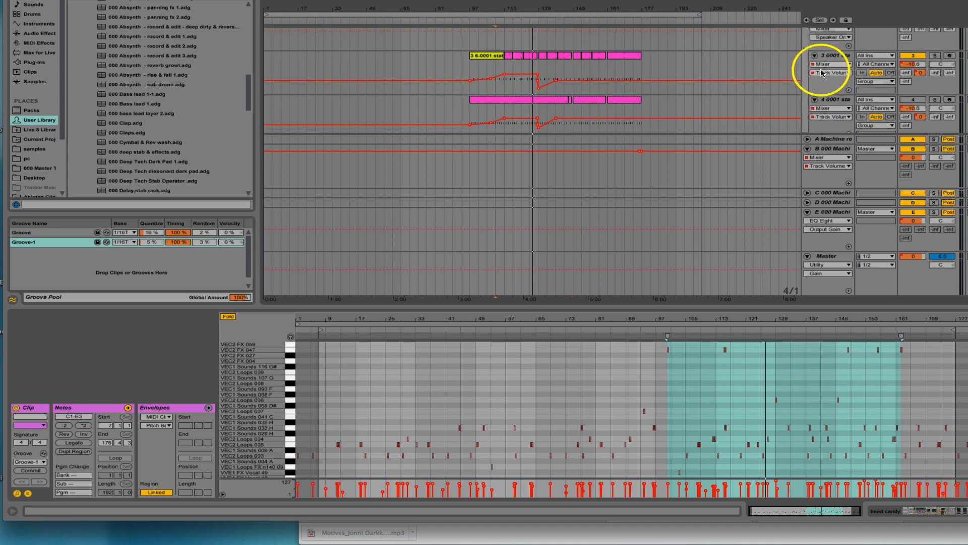
scroll(821, 72, down, 1)
scroll(822, 72, down, 4)
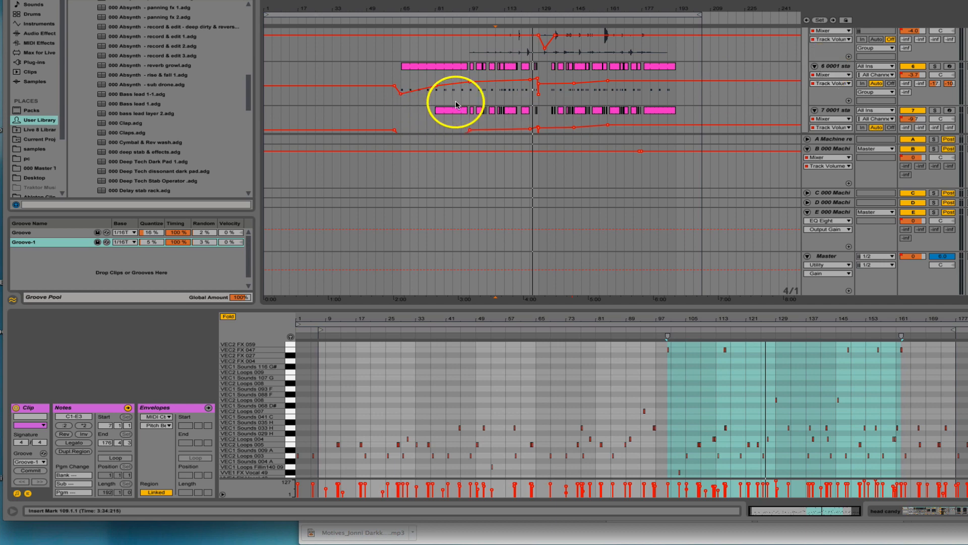
click(832, 112)
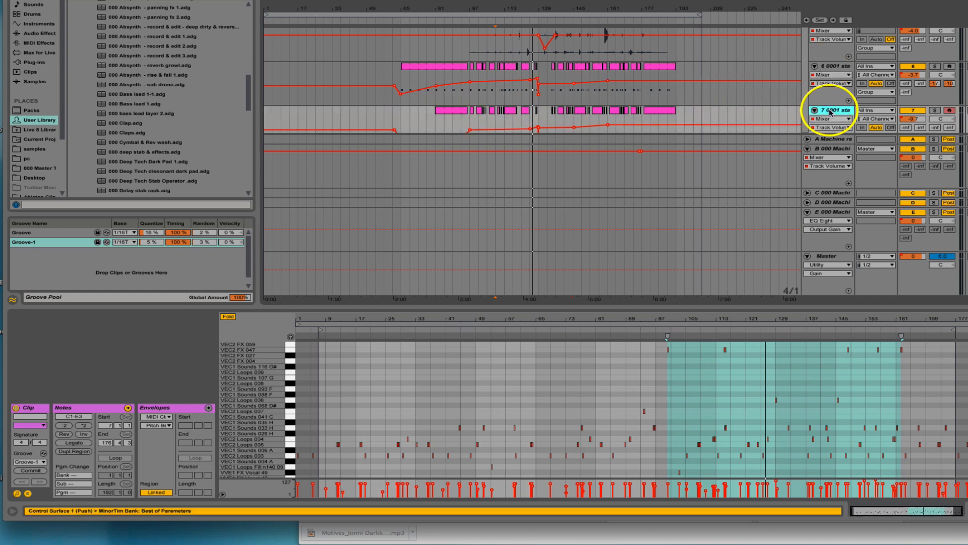
double_click(831, 112)
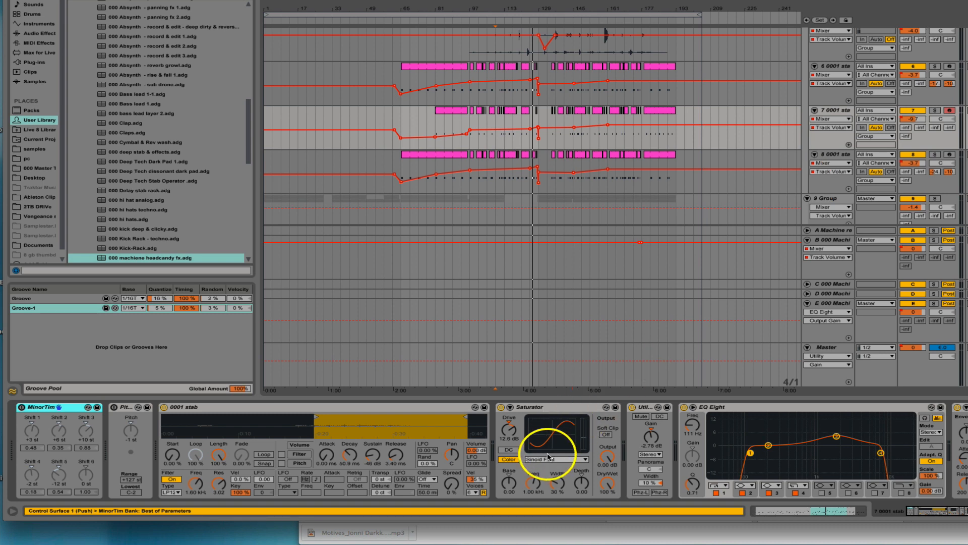
scroll(549, 457, right, 5)
scroll(549, 456, left, 2)
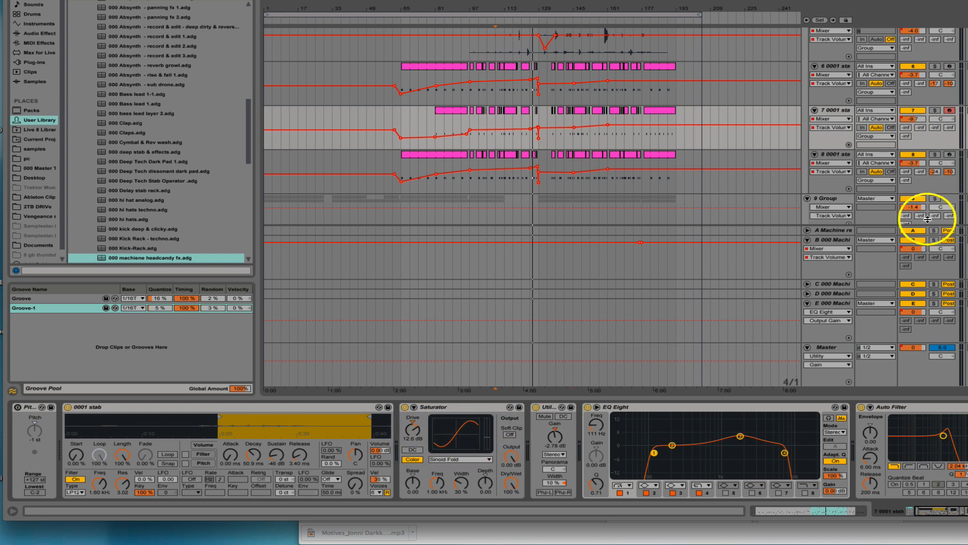
Step: Show stab track 8's devices and examine its Audio Effect Rack, Auto Filters, Ping Pong delays, Utility and EQ Eight
click(838, 155)
scroll(283, 493, right, 4)
scroll(291, 495, right, 2)
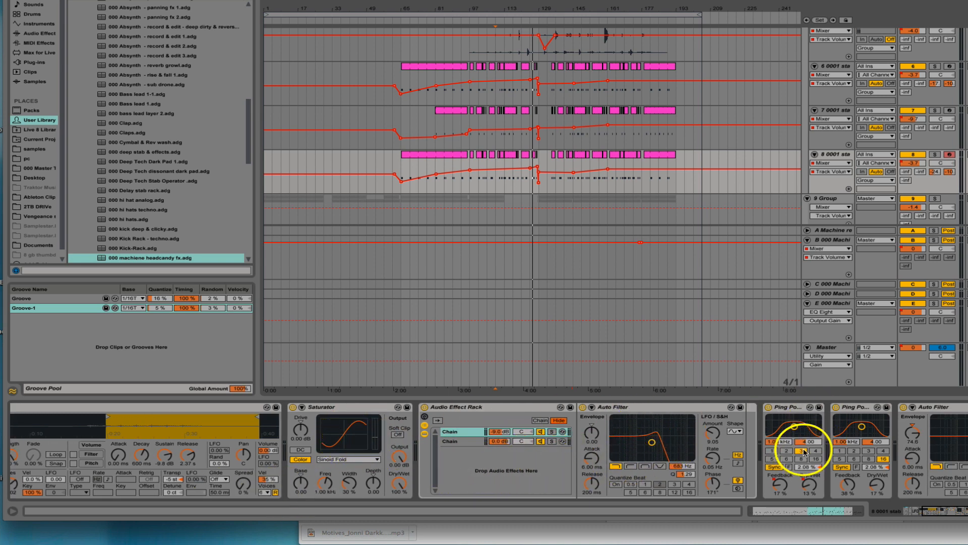
scroll(856, 454, right, 5)
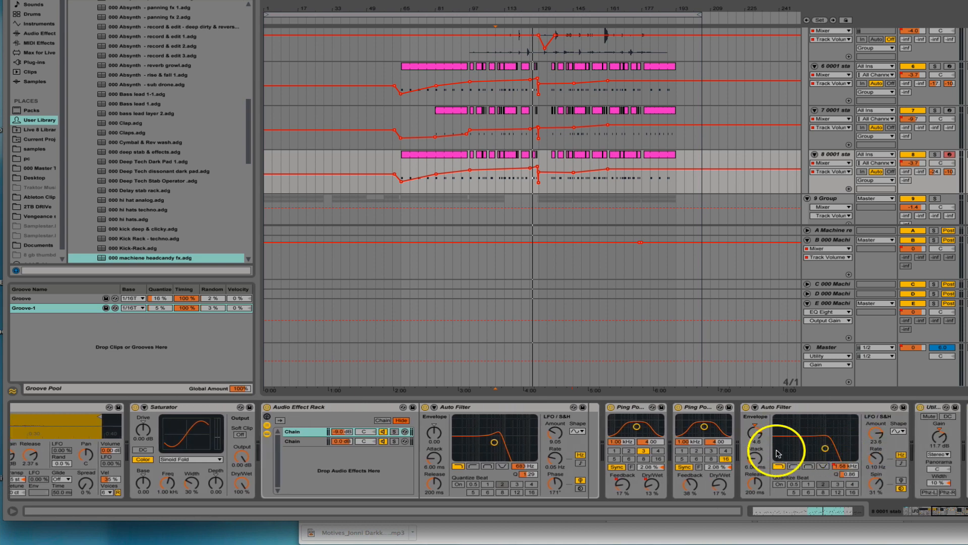
scroll(790, 451, right, 1)
scroll(790, 452, right, 3)
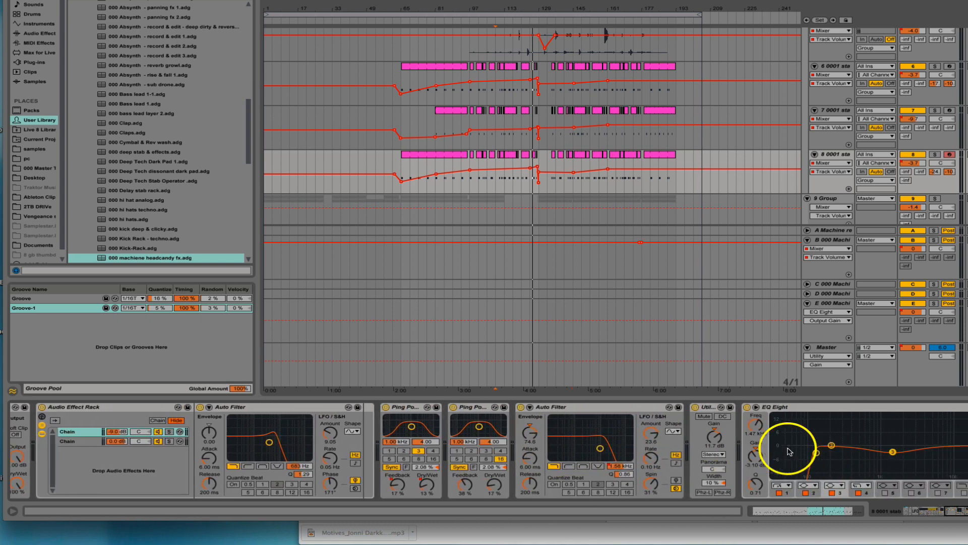
scroll(790, 451, right, 4)
scroll(790, 451, left, 7)
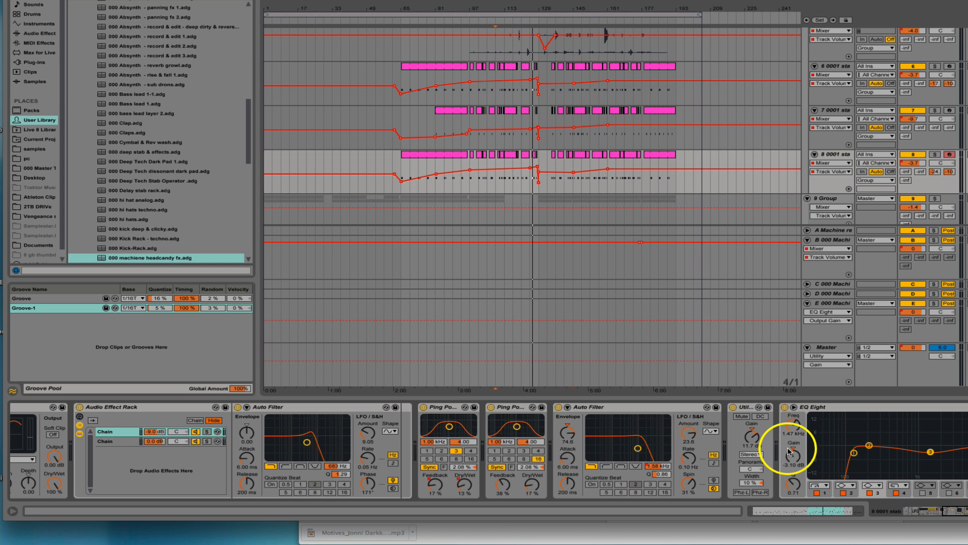
Step: Solo the stabs group and play it from bar 109
scroll(833, 166, up, 3)
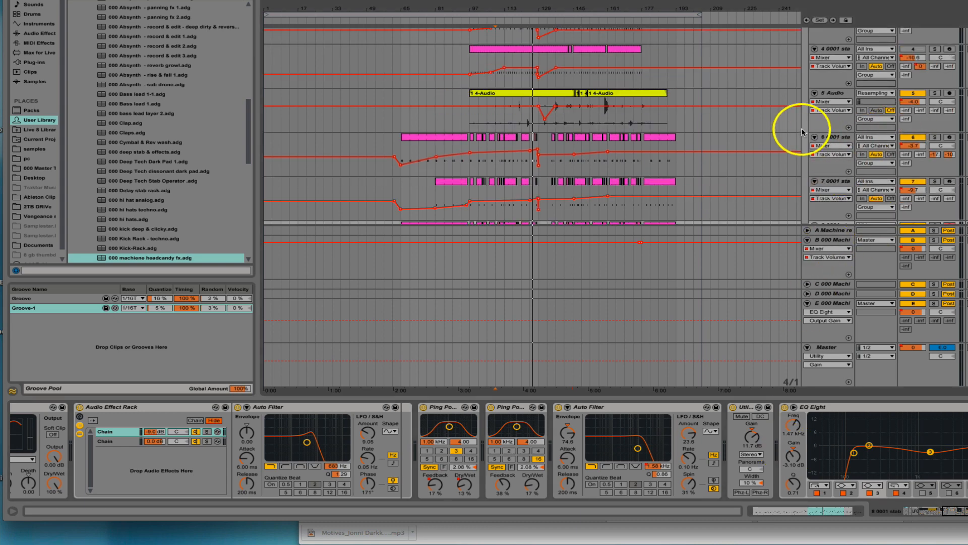
scroll(805, 134, up, 4)
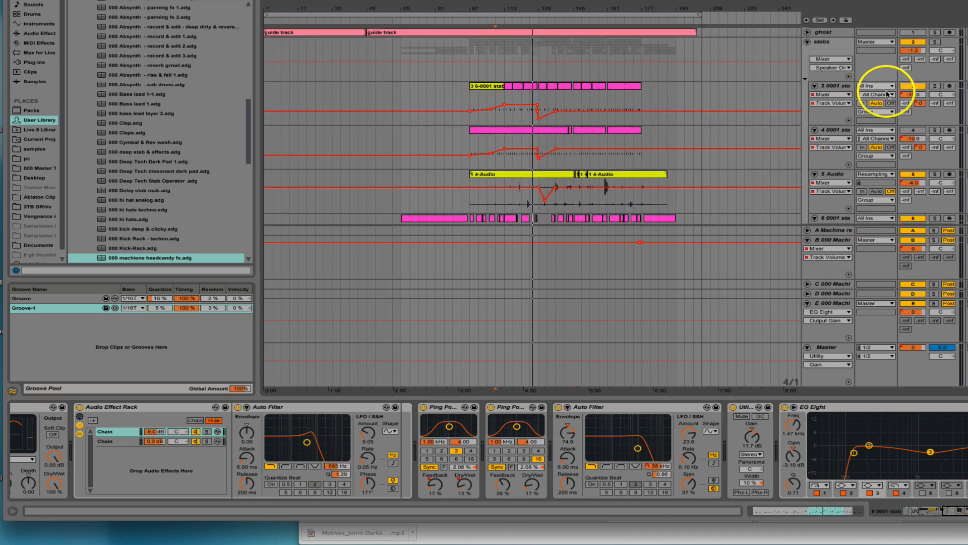
click(935, 42)
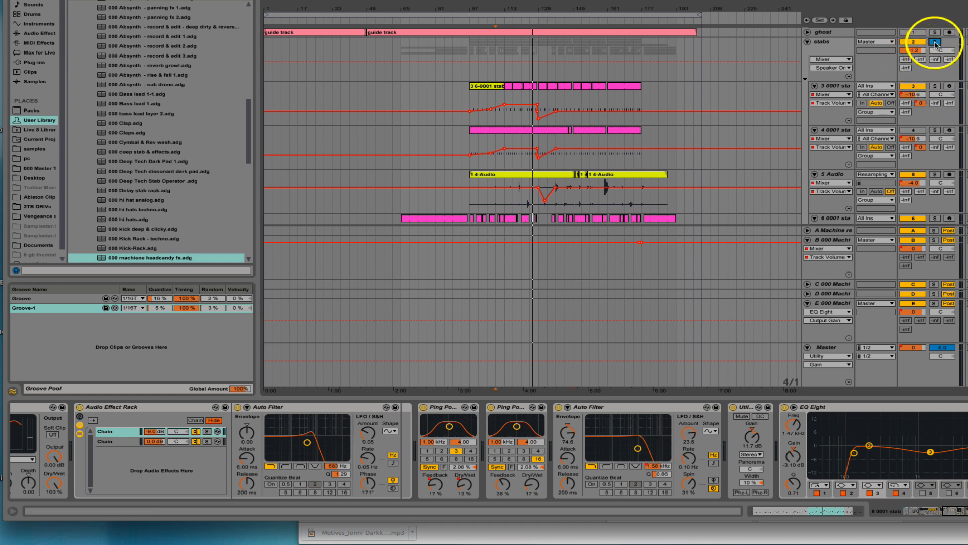
click(509, 166)
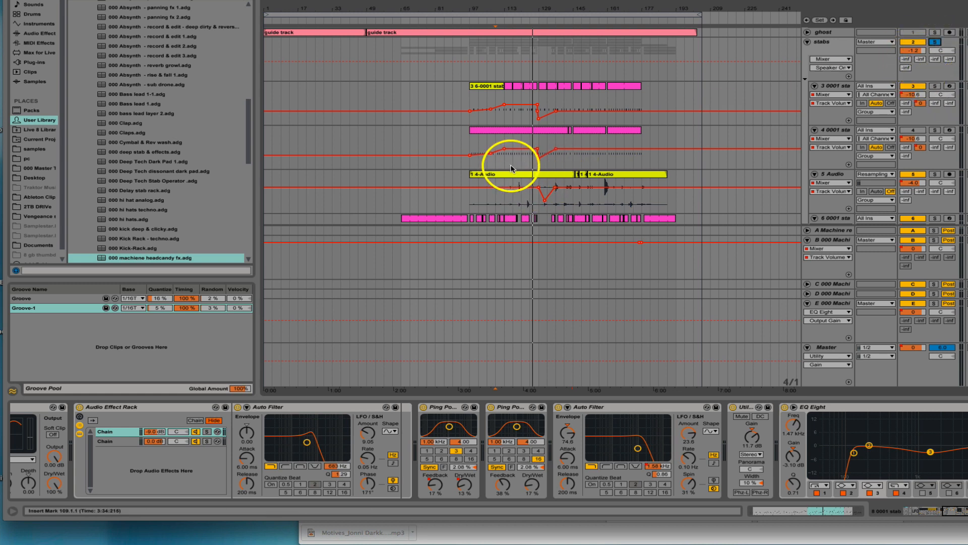
key(space)
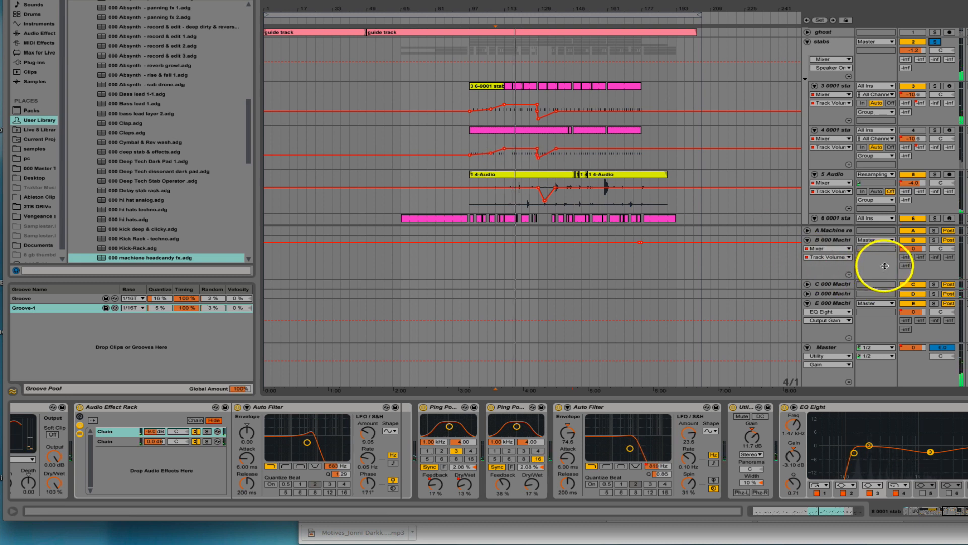
Step: Solo return track B to audition the stabs' delays, show its effect devices, and turn the return's solo off again
click(934, 242)
click(828, 241)
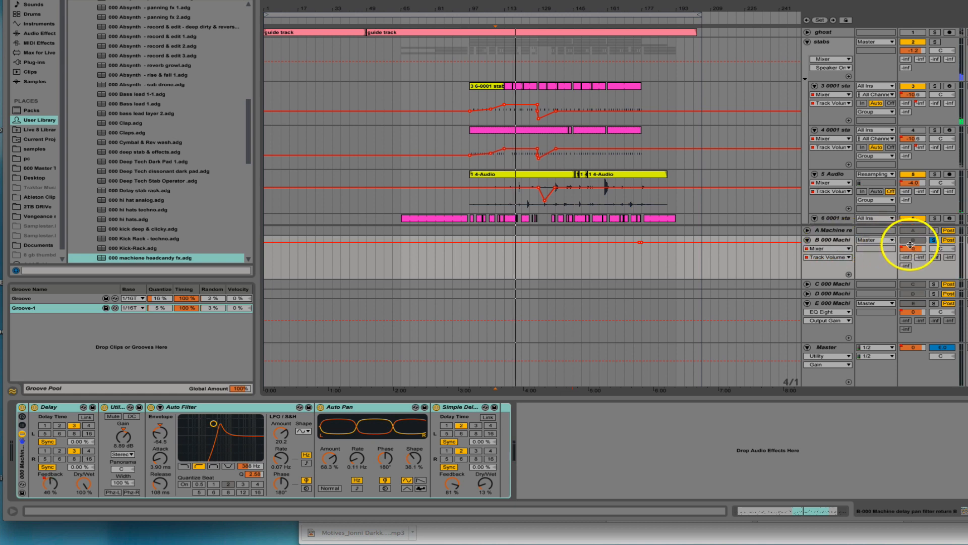
click(934, 240)
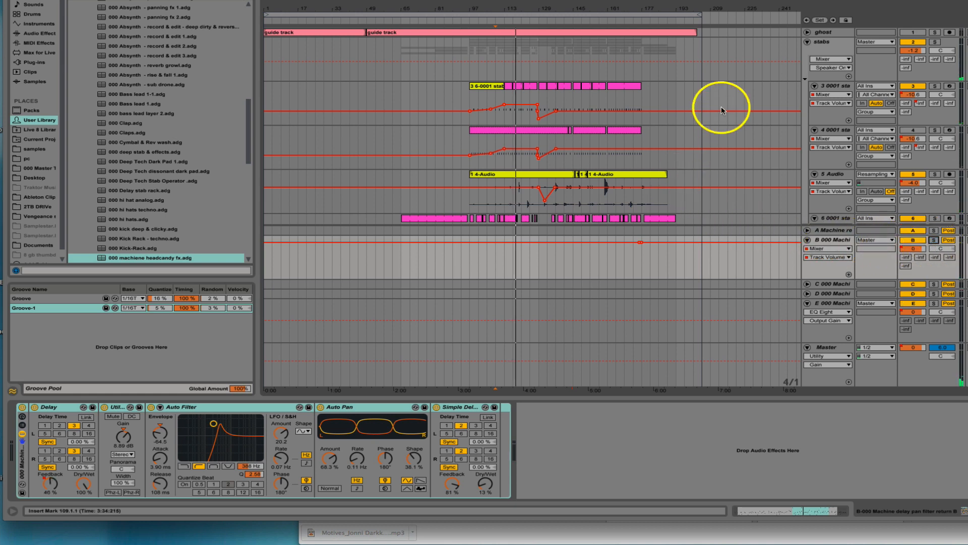
Step: Set the insert marker at bar 113 on stab track 3 and play the full arrangement from there
click(504, 115)
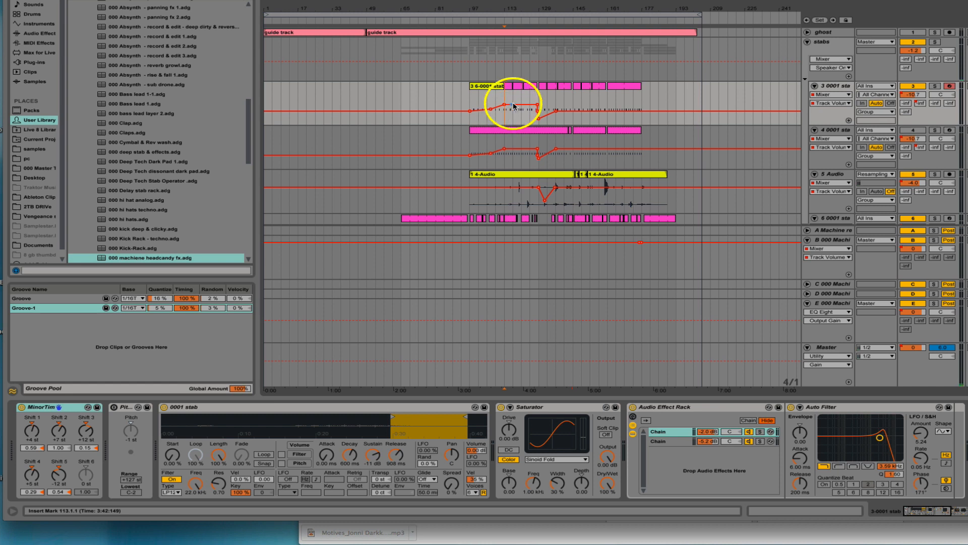
click(535, 135)
key(space)
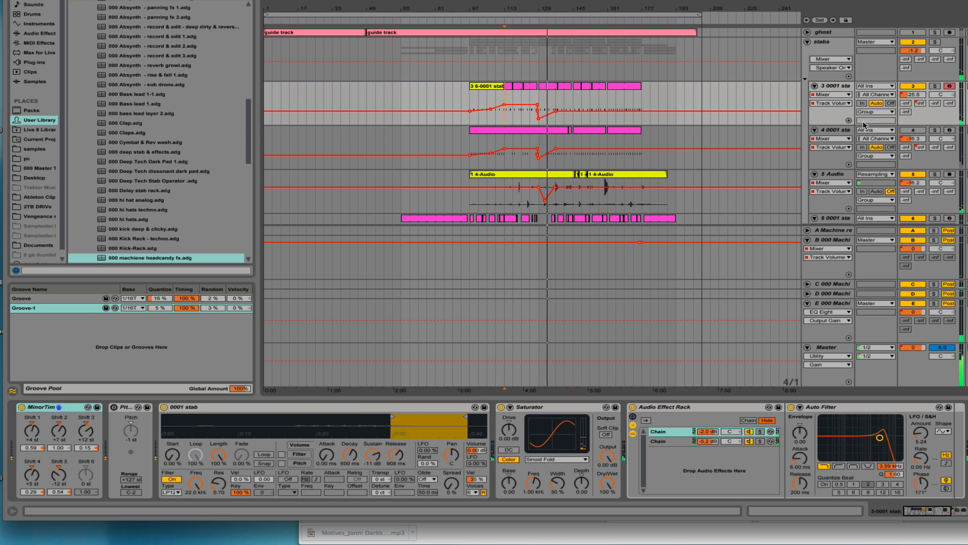
Step: Collapse the stabs group and look over the tracks further down the arrangement
click(808, 43)
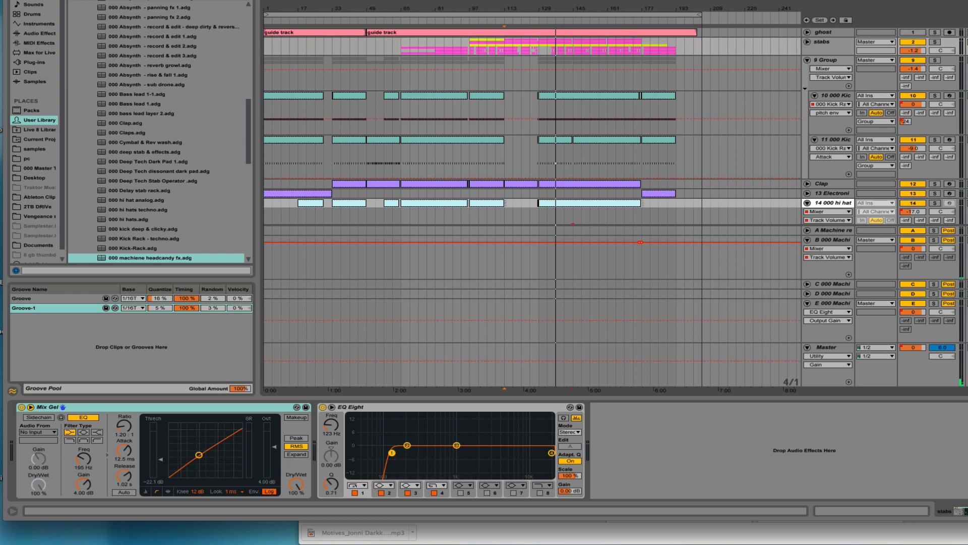
scroll(846, 103, down, 5)
scroll(846, 103, down, 5)
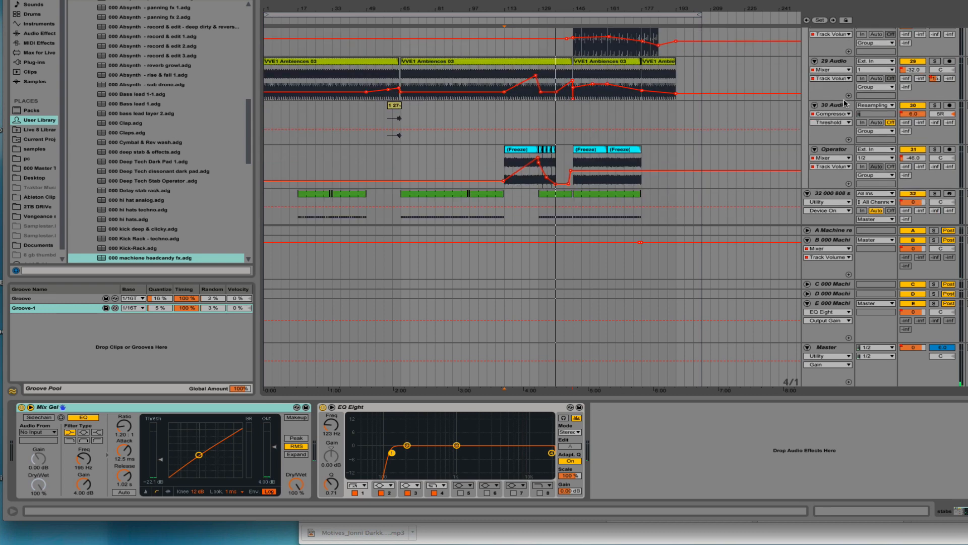